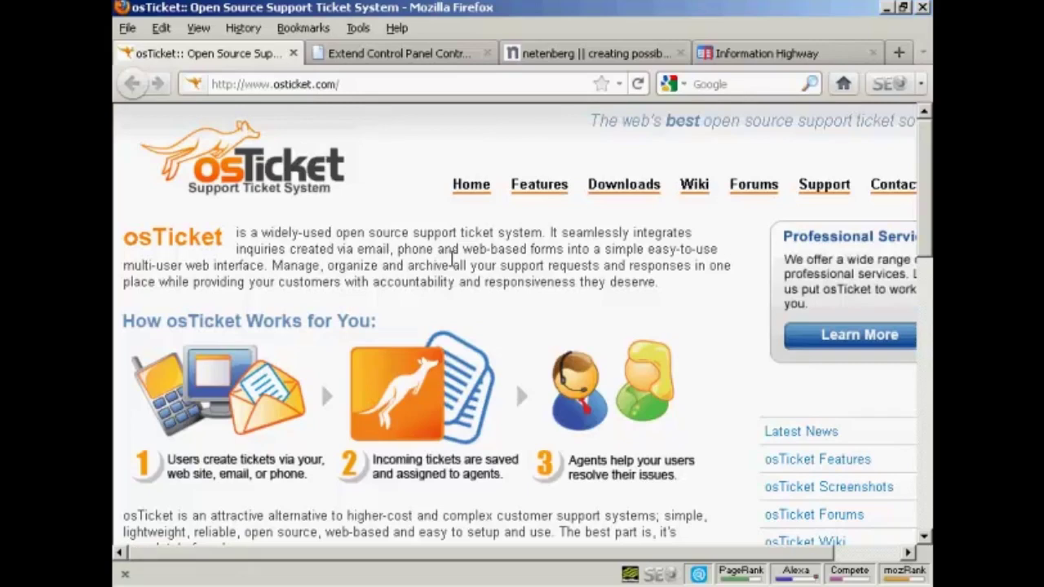
# - Check the Fantastico script list, then show Plesk's Install Web Application page listing osTicket v1.3.0
pyautogui.click(575, 53)
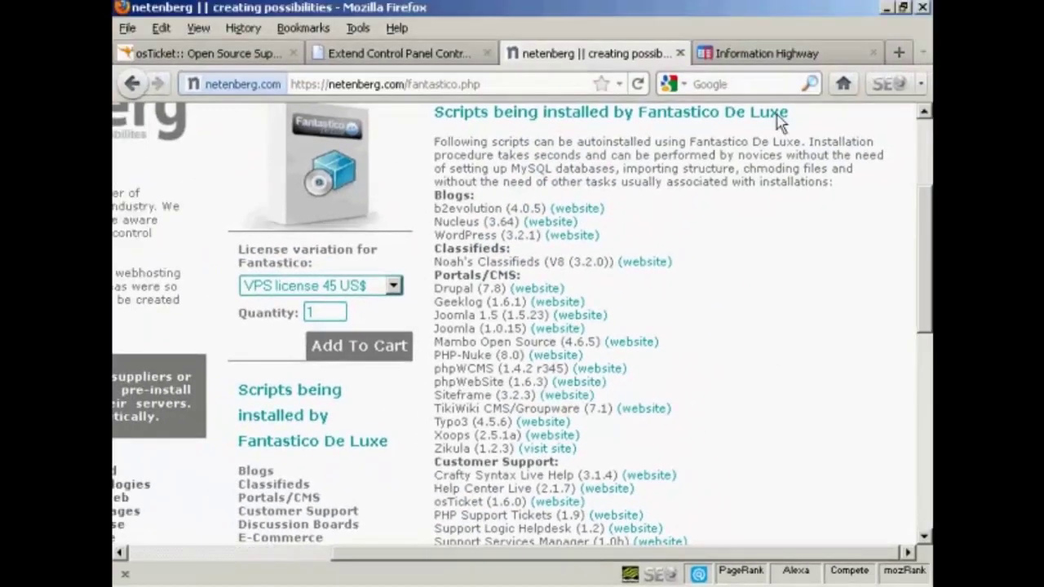
pyautogui.click(799, 53)
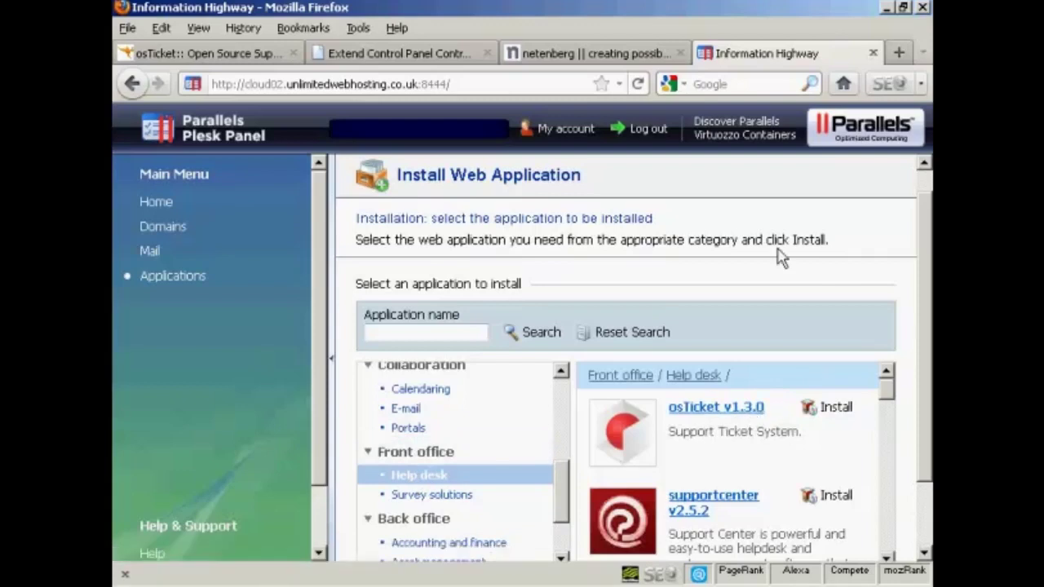
# - Install osTicket from Extend Control Panel into the blog/helpdesk directory
pyautogui.click(408, 57)
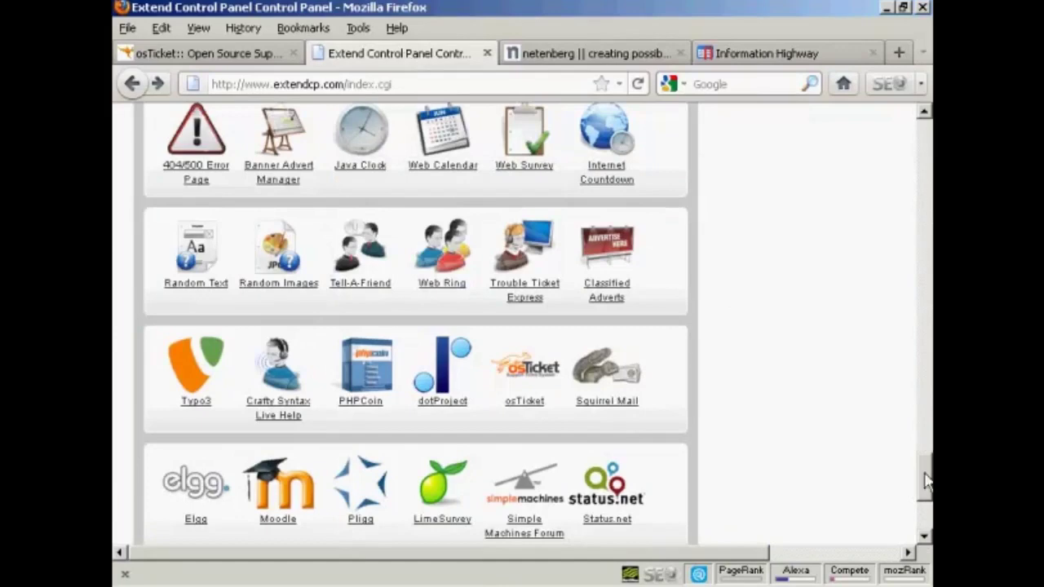
pyautogui.moveTo(926, 481); pyautogui.dragTo(926, 477)
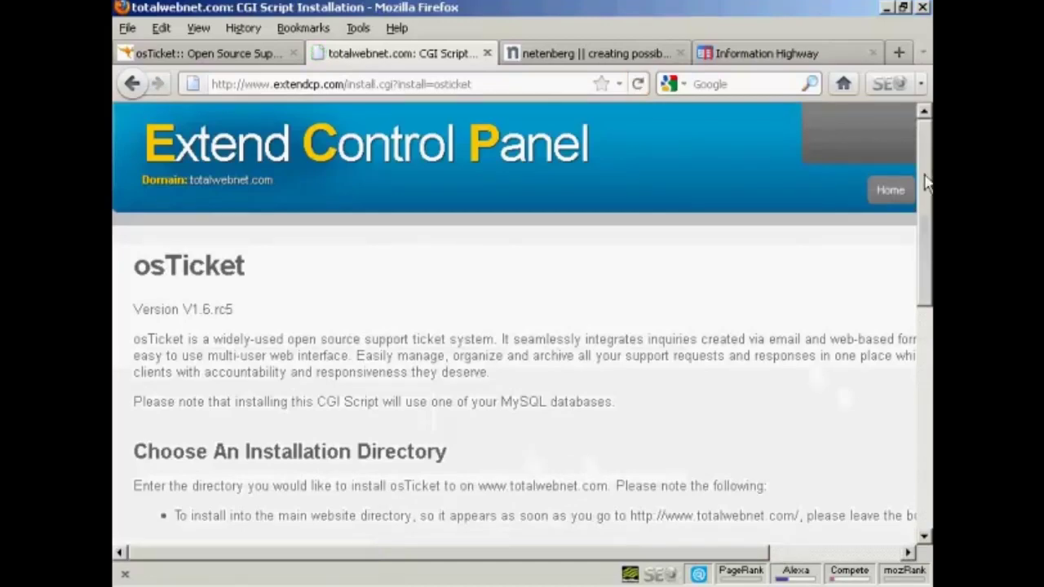
pyautogui.moveTo(926, 190); pyautogui.dragTo(925, 287)
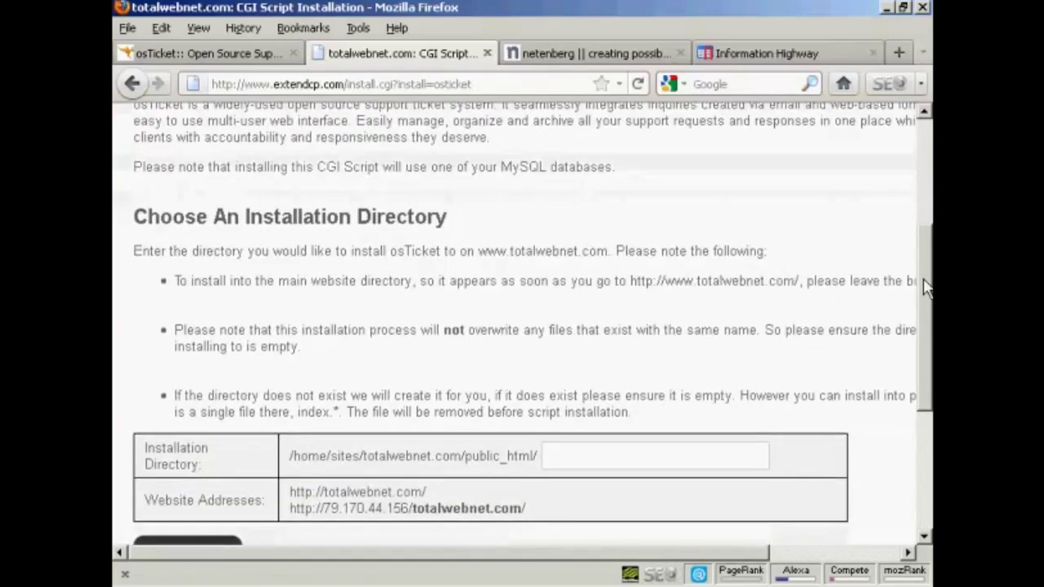
pyautogui.moveTo(925, 287); pyautogui.dragTo(922, 327)
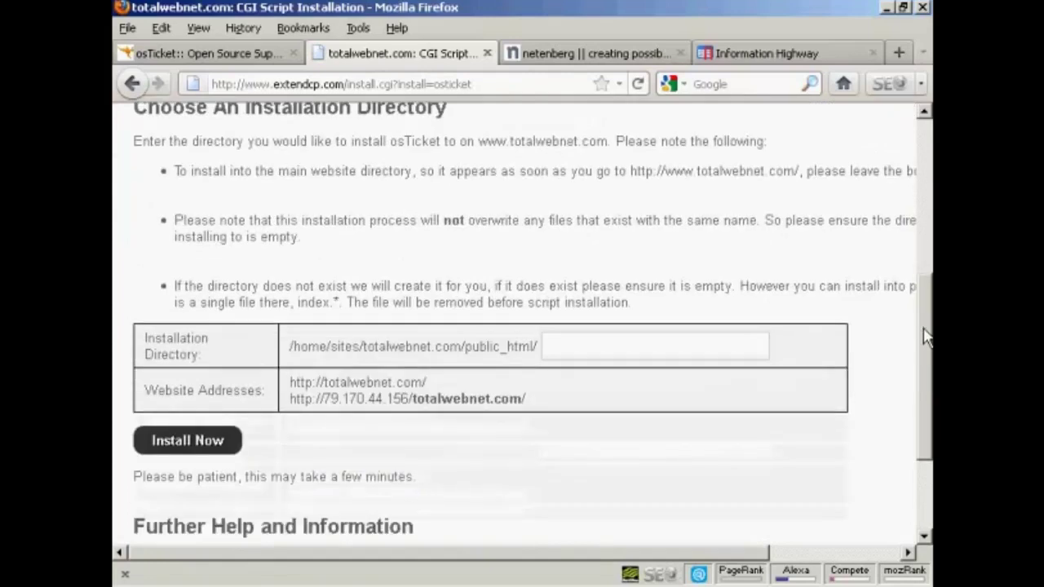
pyautogui.click(552, 345)
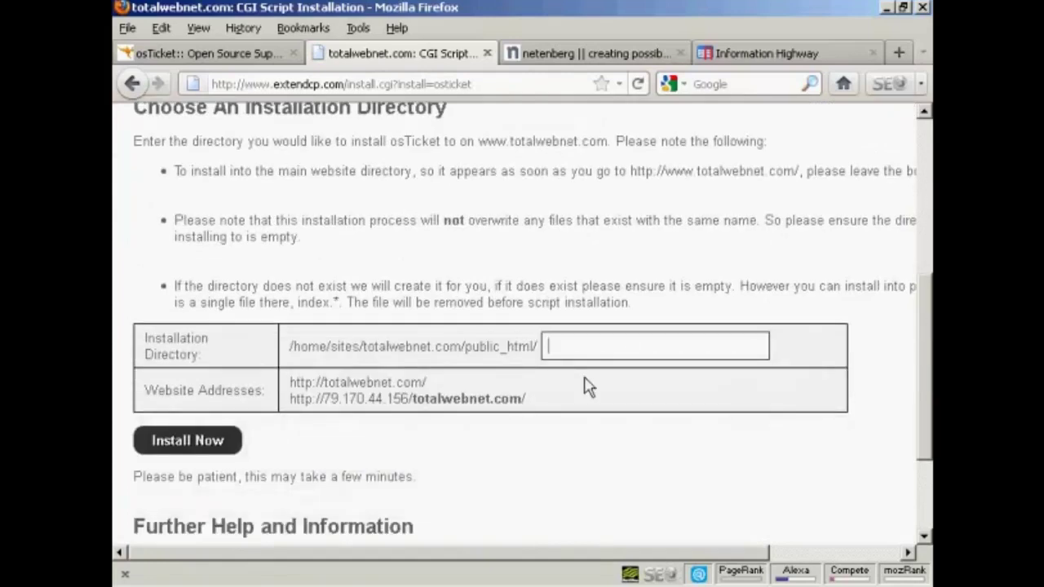
pyautogui.write('blo')
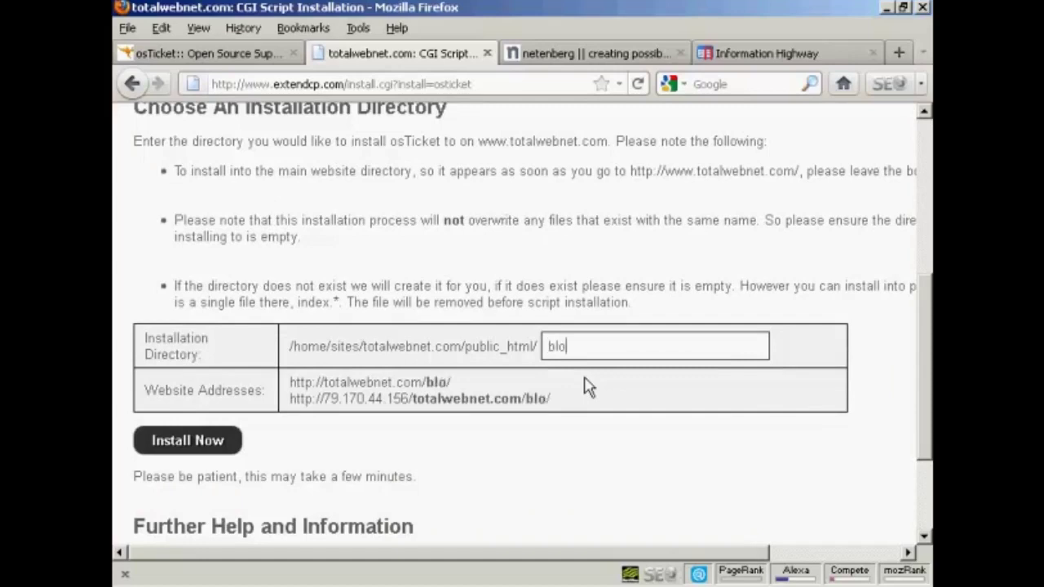
pyautogui.write('g/helpdesk')
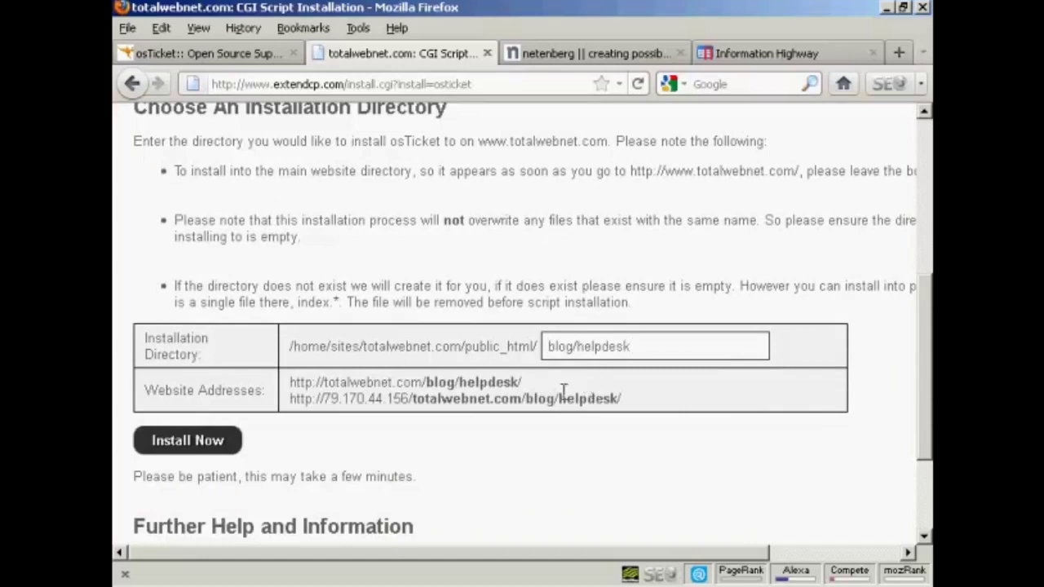
pyautogui.click(217, 447)
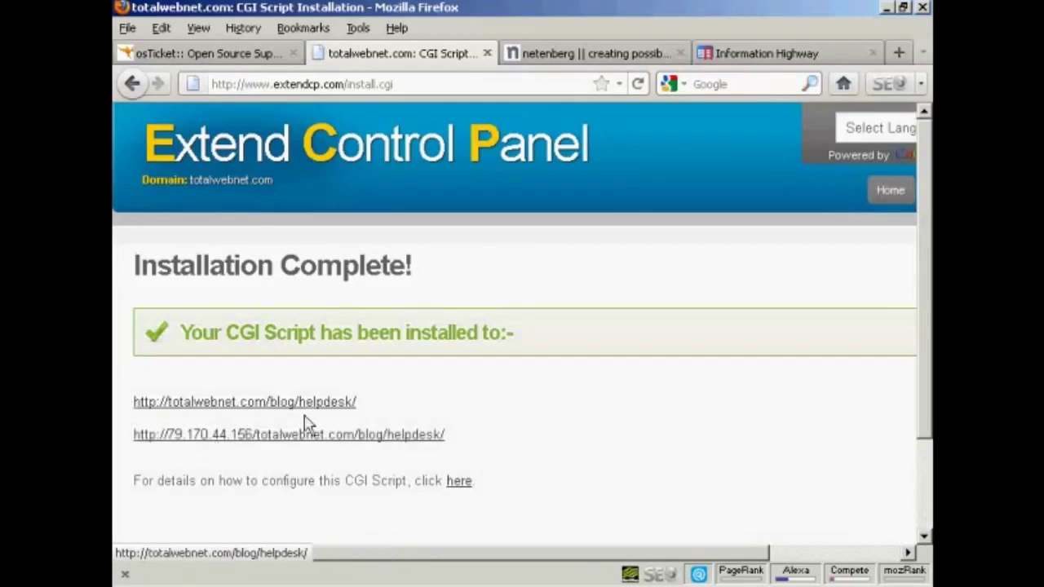
# - View the installed script's configuration details and open the helpdesk URL's osTicket installer
pyautogui.scroll(-3, 548, 423)
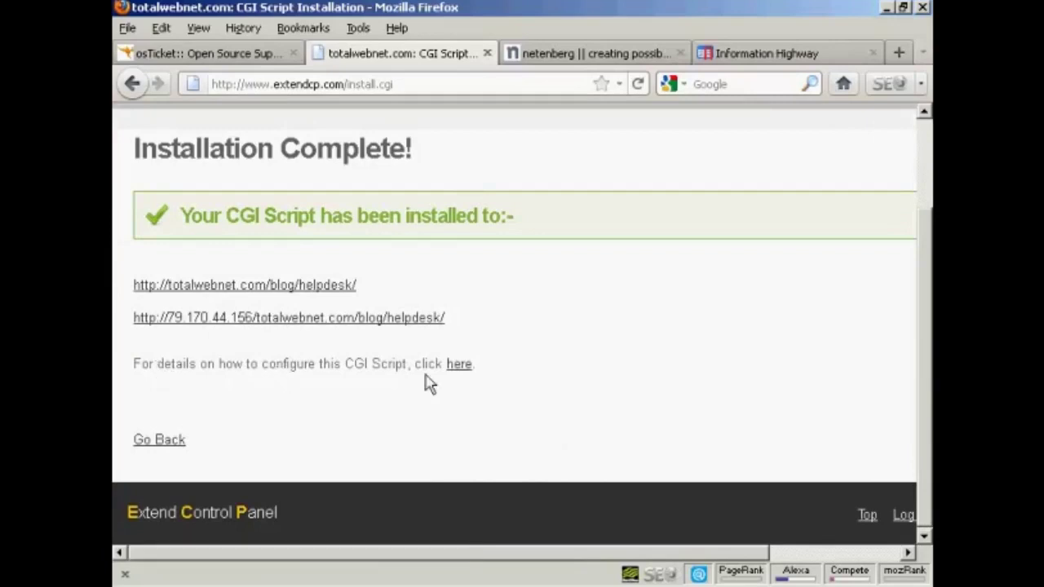
pyautogui.click(455, 369)
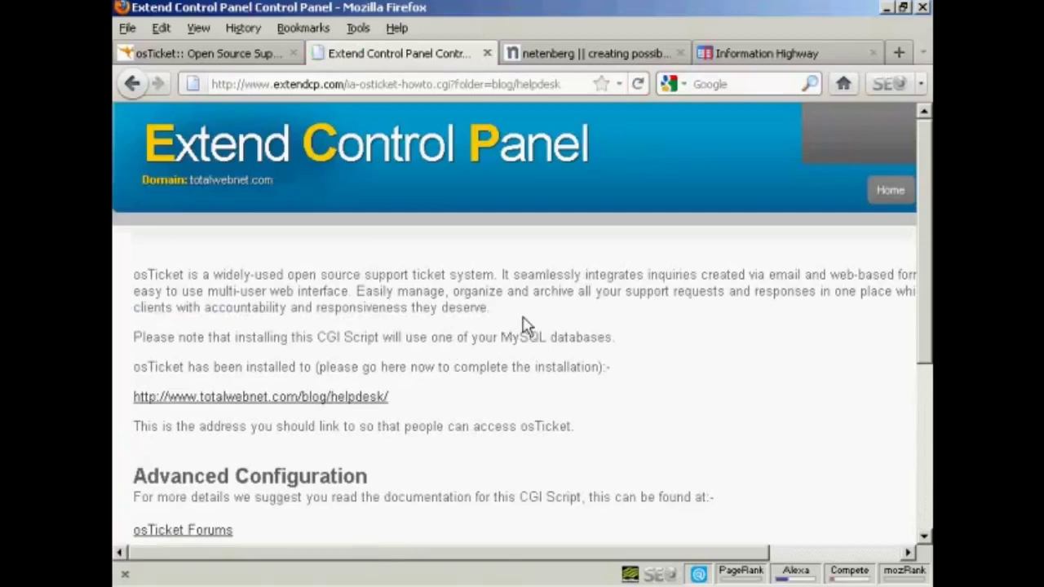
pyautogui.scroll(-5, 441, 361)
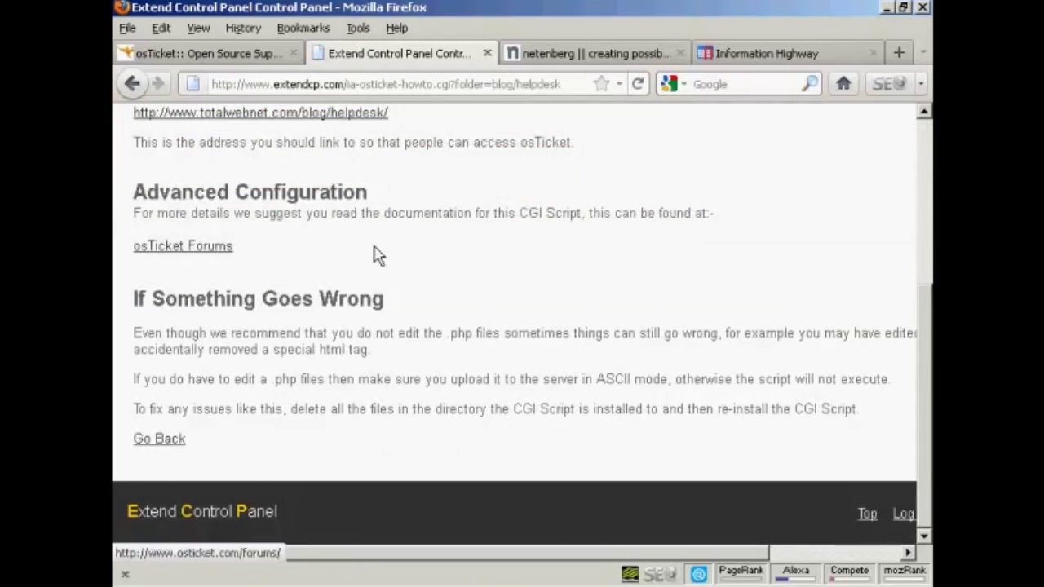
pyautogui.scroll(5, 424, 277)
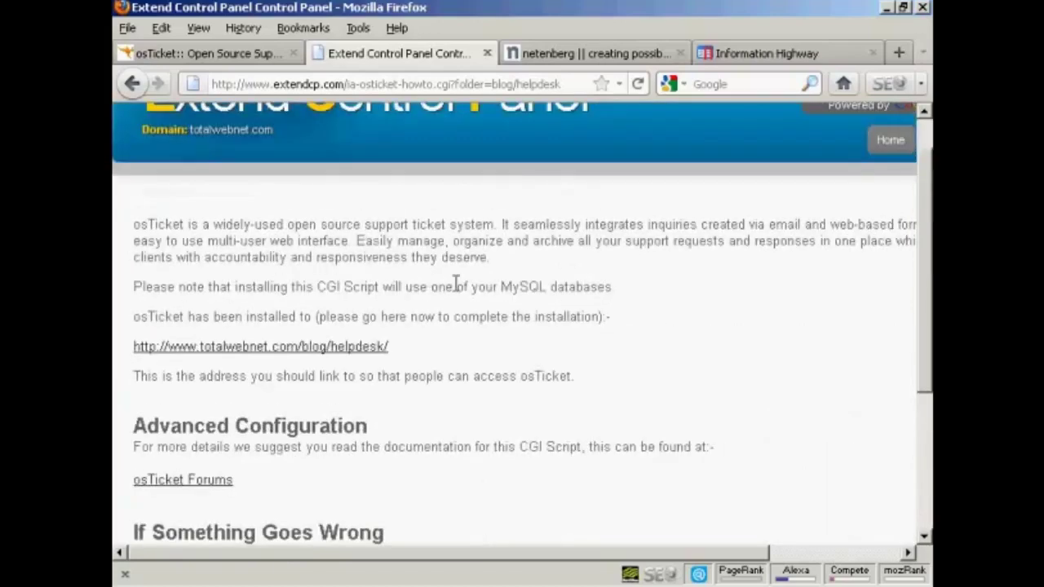
pyautogui.click(342, 348)
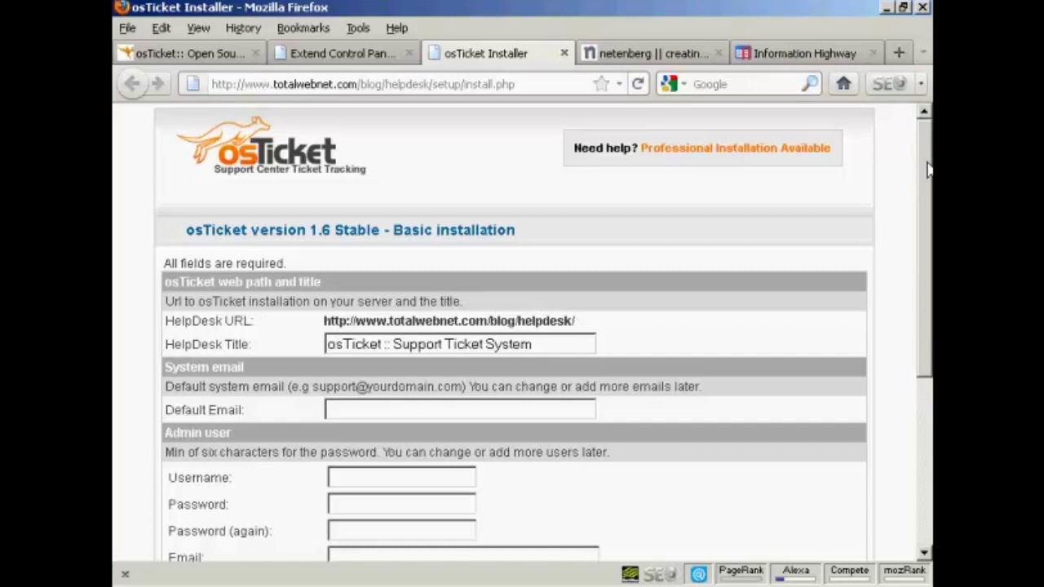
# - Set the HelpDesk Title to 'Help Desk' and enter the system's default e-mail address
pyautogui.moveTo(928, 168); pyautogui.dragTo(928, 231)
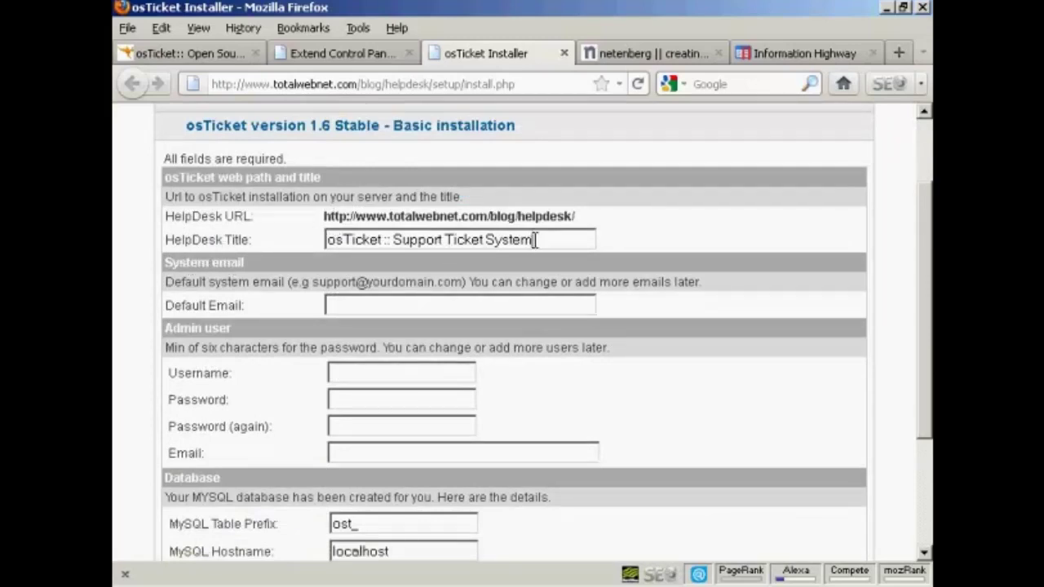
pyautogui.moveTo(534, 240); pyautogui.dragTo(298, 240)
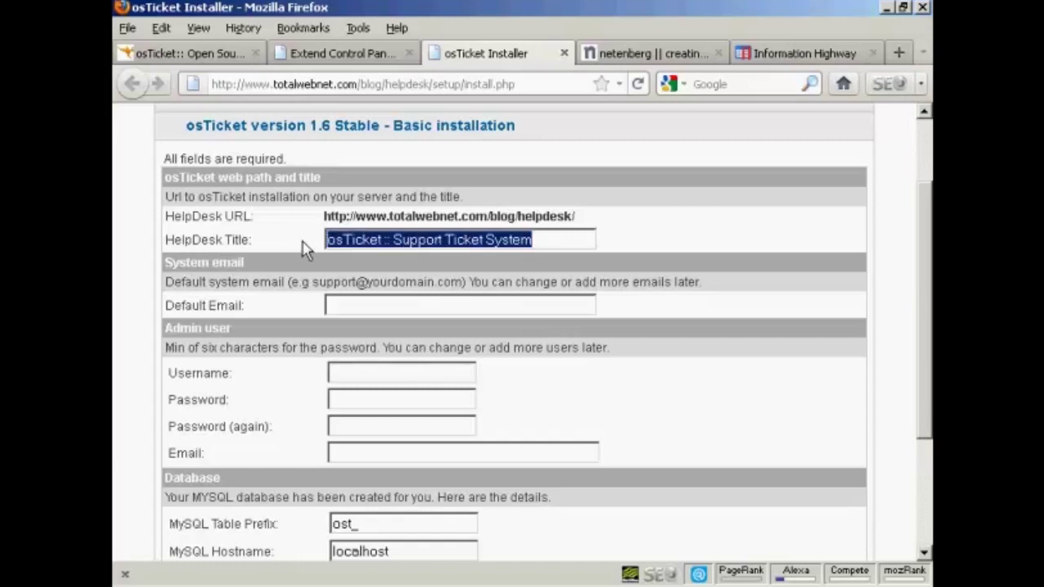
pyautogui.write('Help Desk')
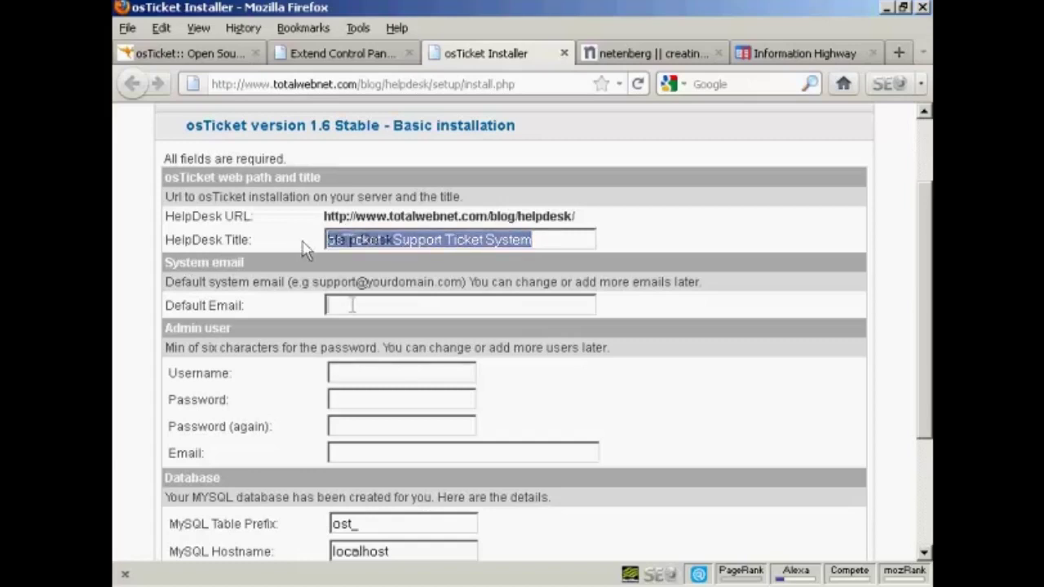
pyautogui.click(351, 305)
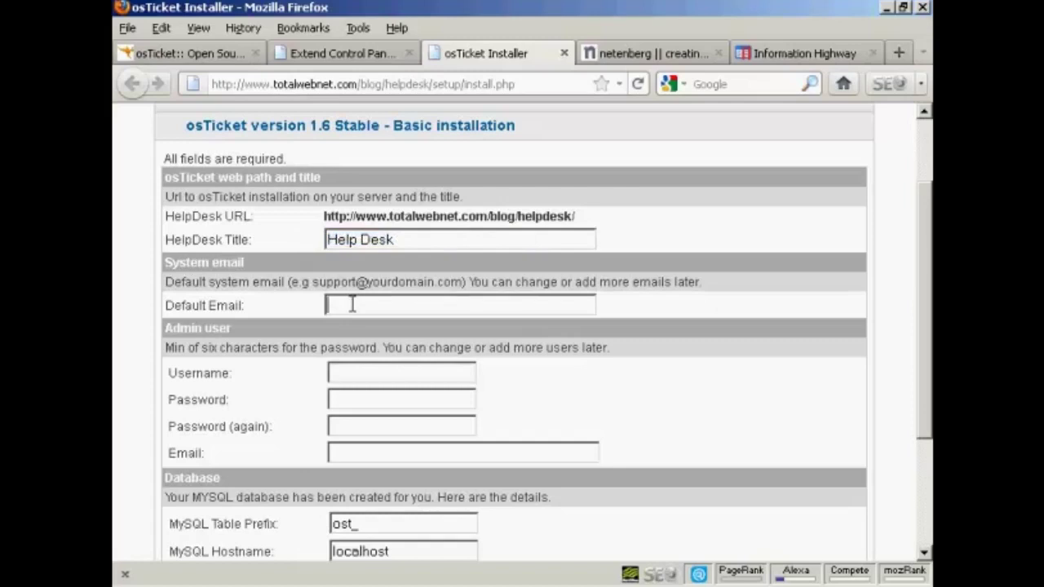
pyautogui.moveTo(927, 238); pyautogui.dragTo(929, 245)
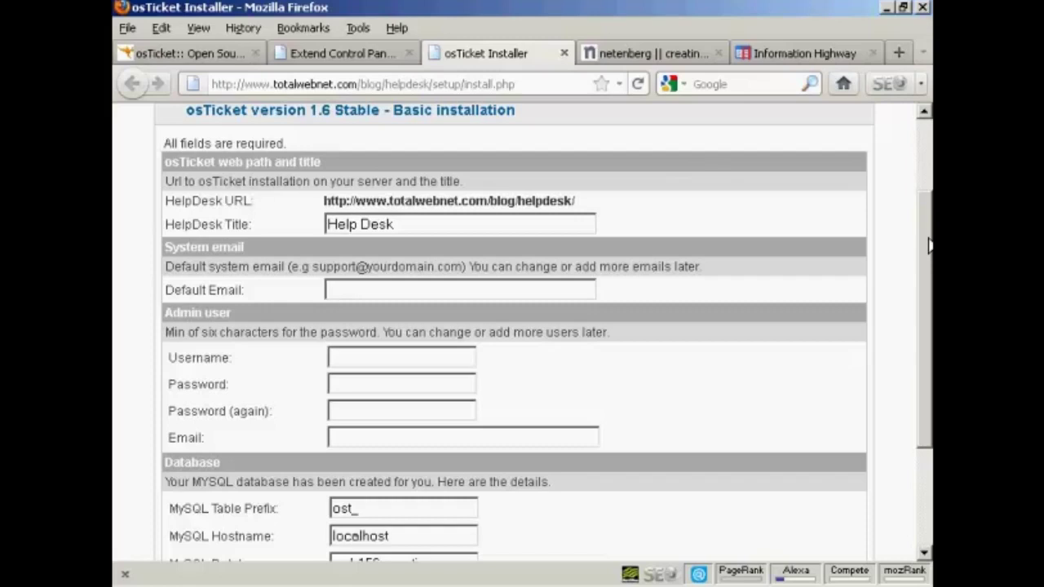
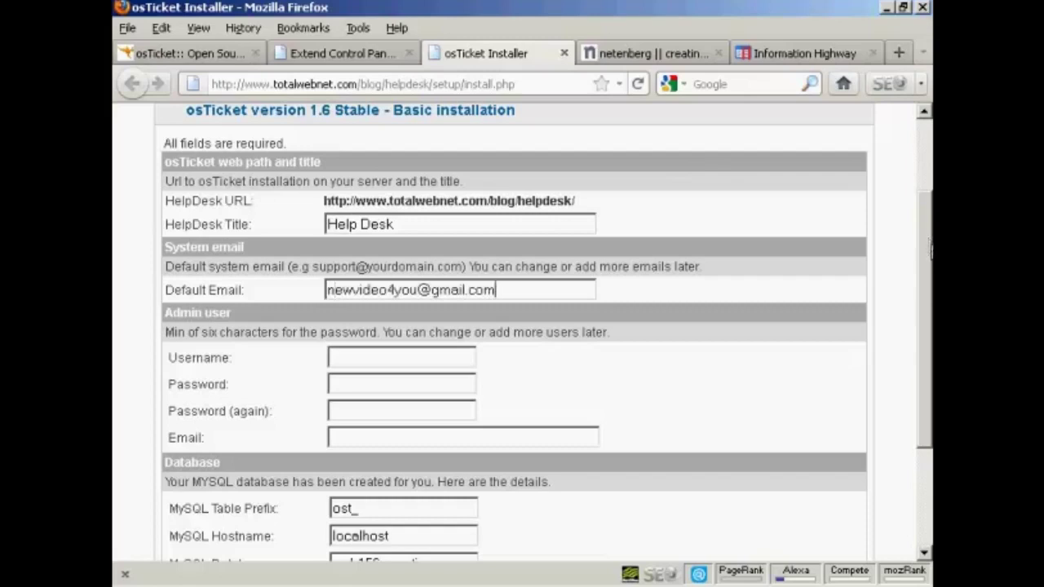
# - Enter the admin username, the admin password twice, and the admin e-mail address
pyautogui.scroll(-1, 928, 280)
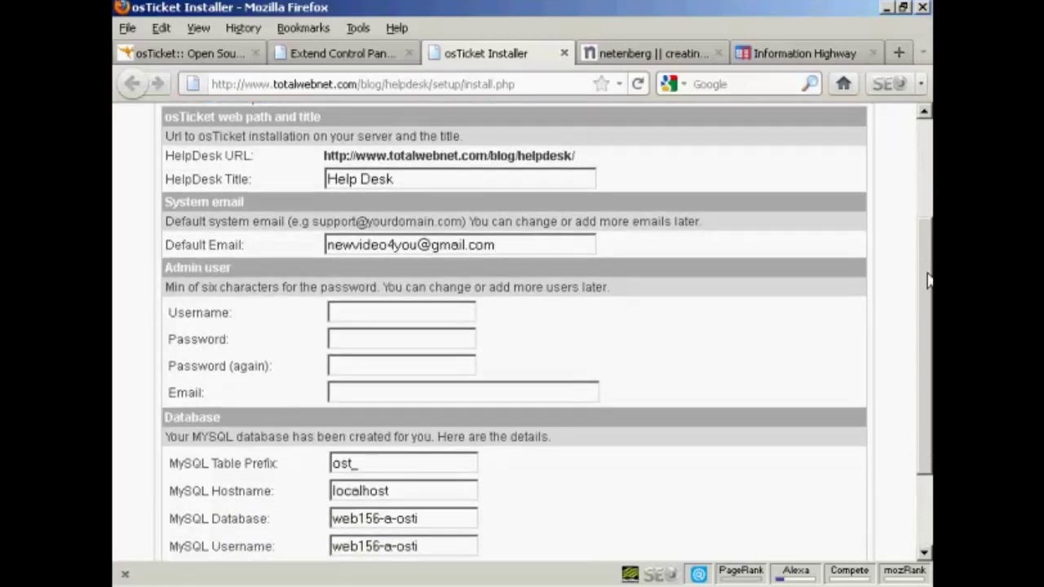
pyautogui.scroll(-1, 927, 280)
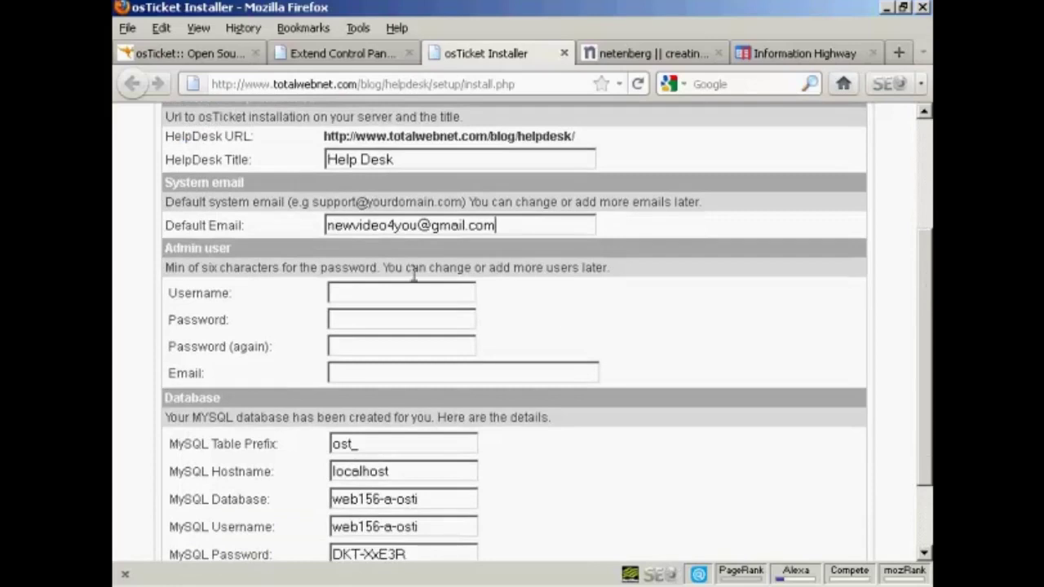
pyautogui.click(349, 292)
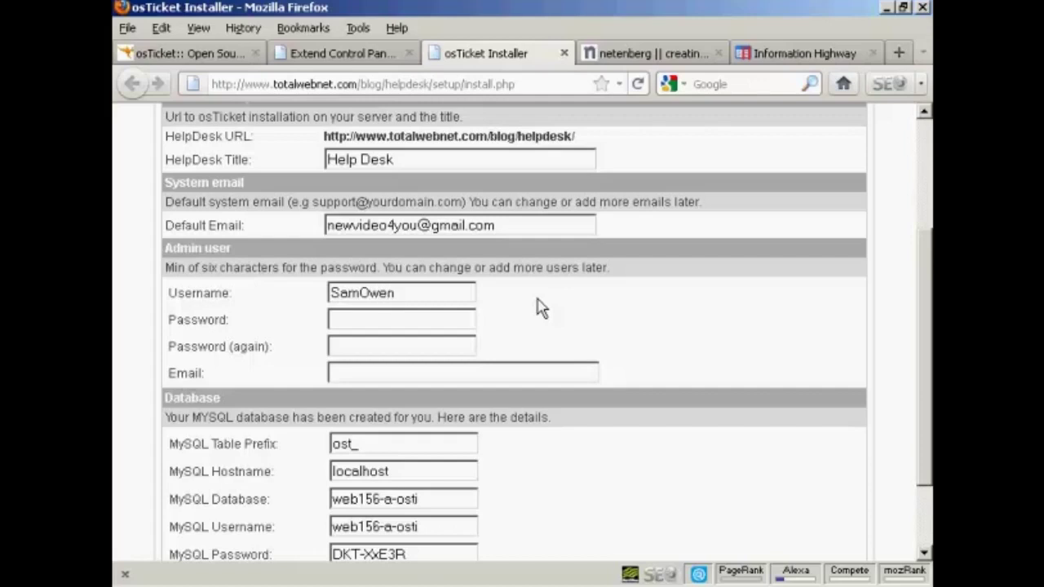
pyautogui.click(346, 318)
pyautogui.write('************')
pyautogui.click(350, 345)
pyautogui.hotkey('ctrl', 'v')
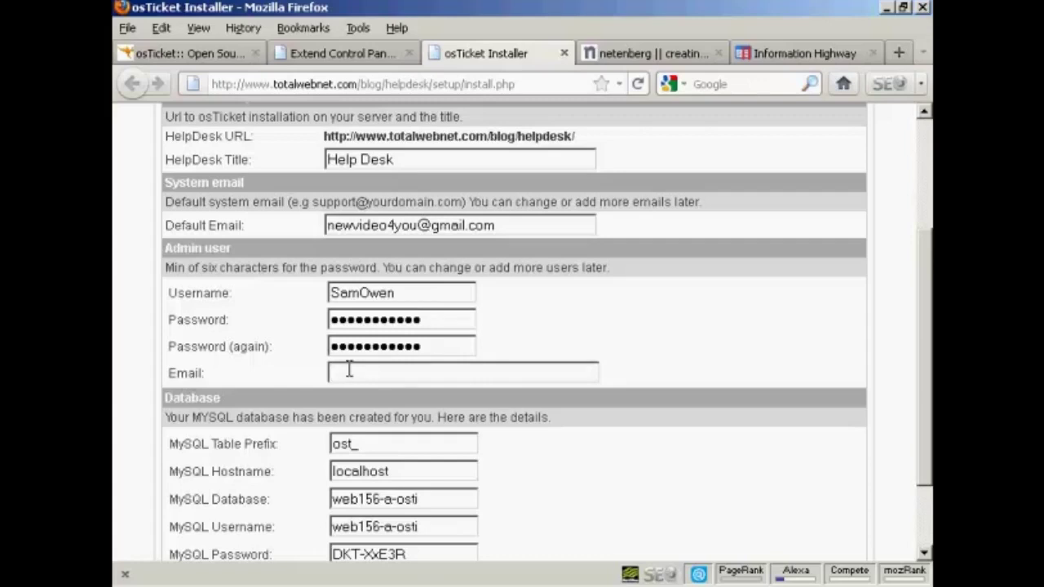
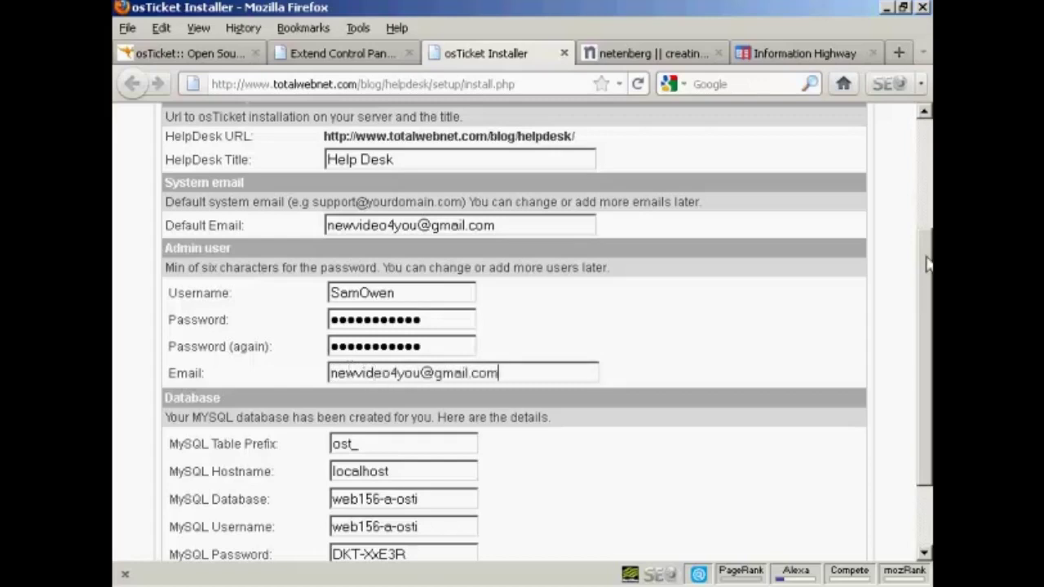
pyautogui.moveTo(927, 263); pyautogui.dragTo(927, 324)
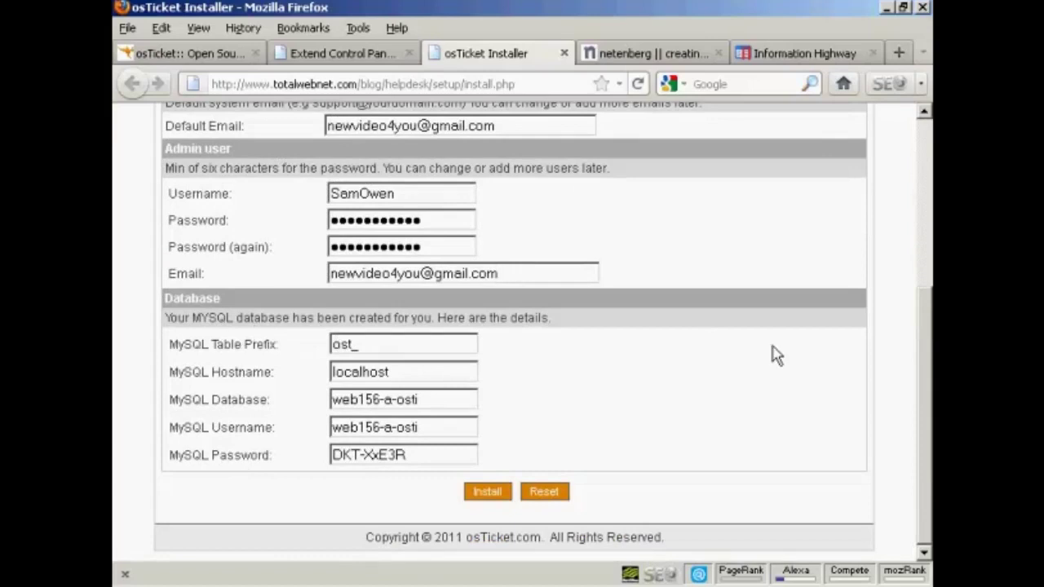
# - Change the admin e-mail's domain so it differs from the system e-mail, then install
pyautogui.click(490, 493)
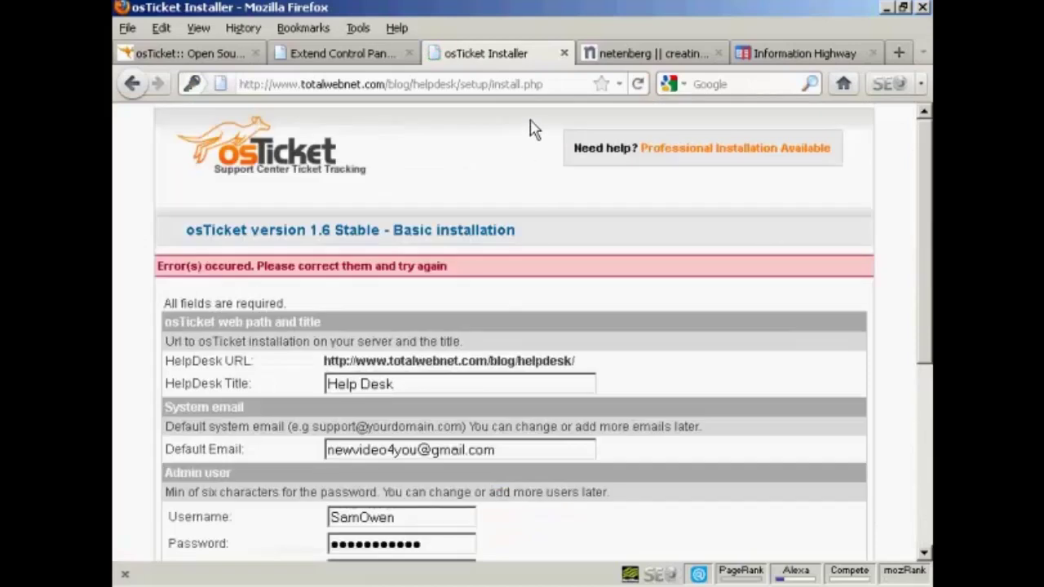
pyautogui.scroll(-5, 513, 326)
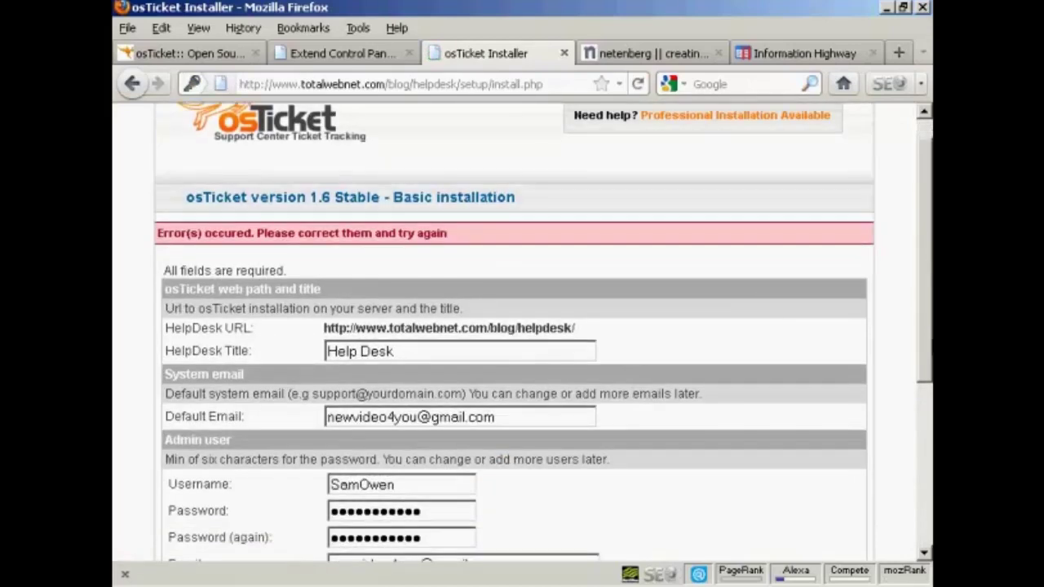
pyautogui.scroll(-1, 514, 326)
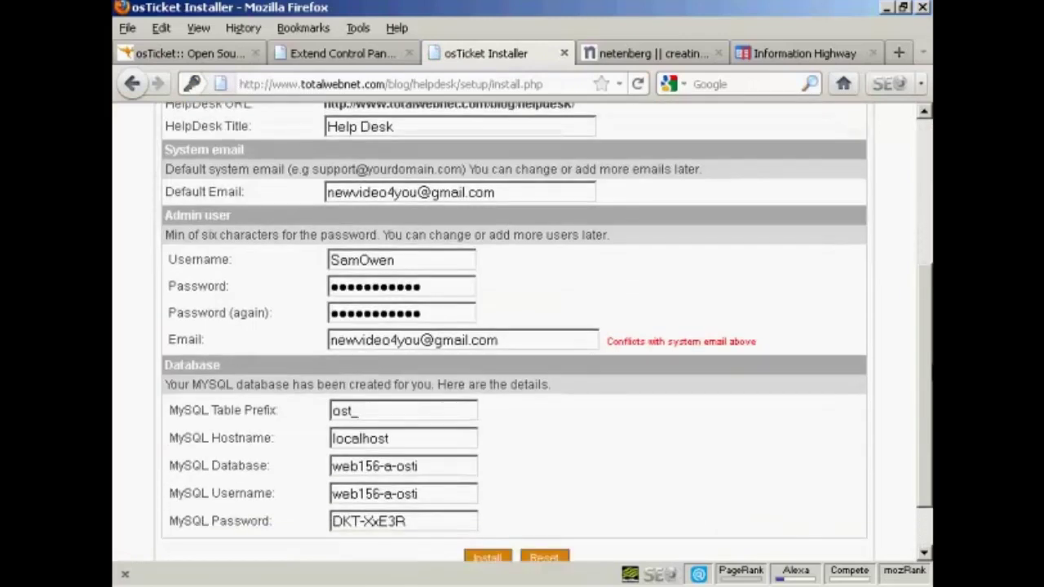
pyautogui.scroll(-1, 496, 300)
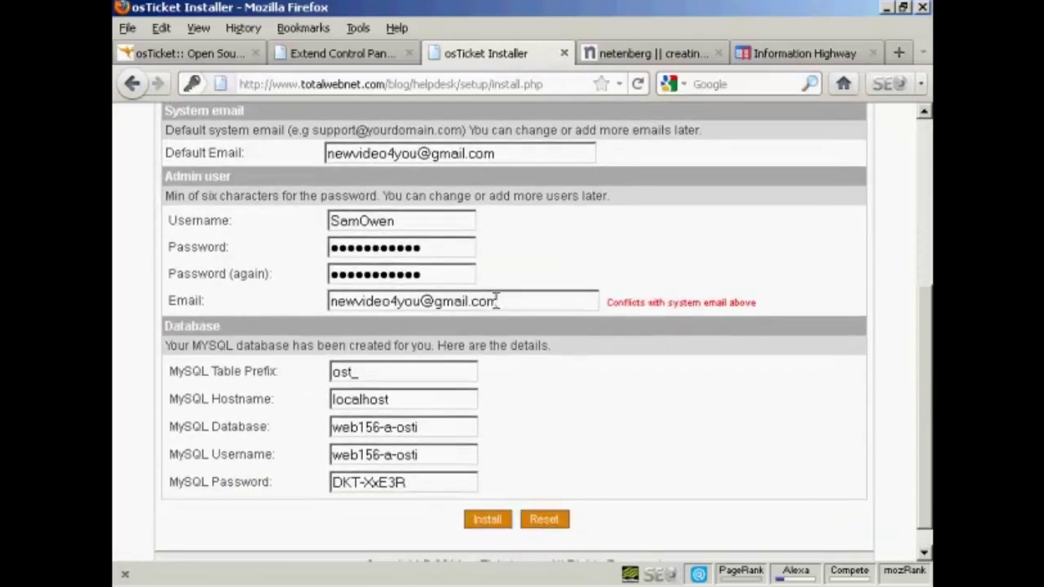
pyautogui.click(502, 302)
pyautogui.press('Left')
pyautogui.press('Left')
pyautogui.press('Left')
pyautogui.press('Left')
pyautogui.press('BackSpace')
pyautogui.press('BackSpace')
pyautogui.press('BackSpace')
pyautogui.press('BackSpace')
pyautogui.press('BackSpace')
pyautogui.write('totalwebnet')
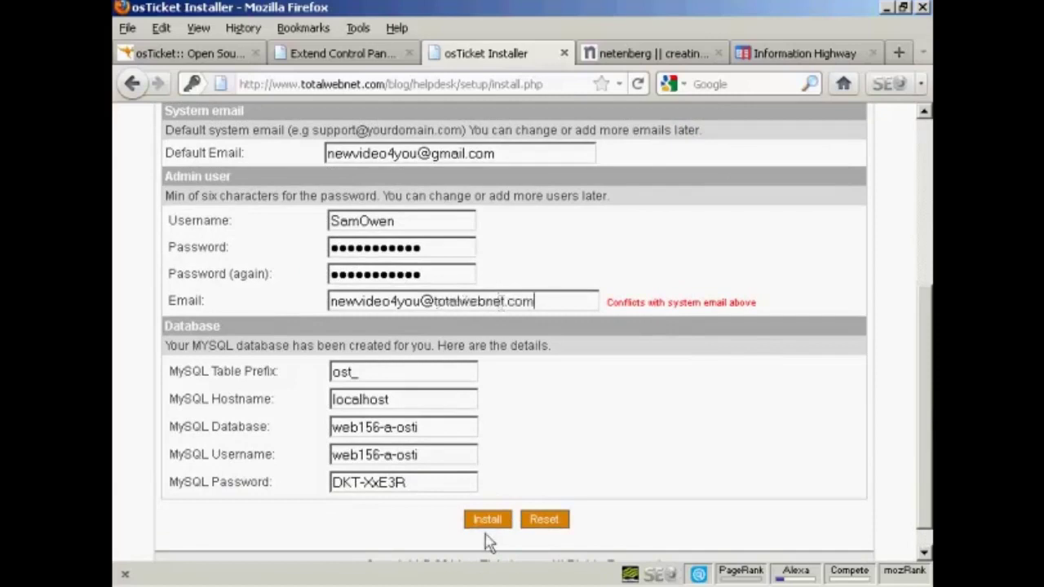
pyautogui.click(486, 522)
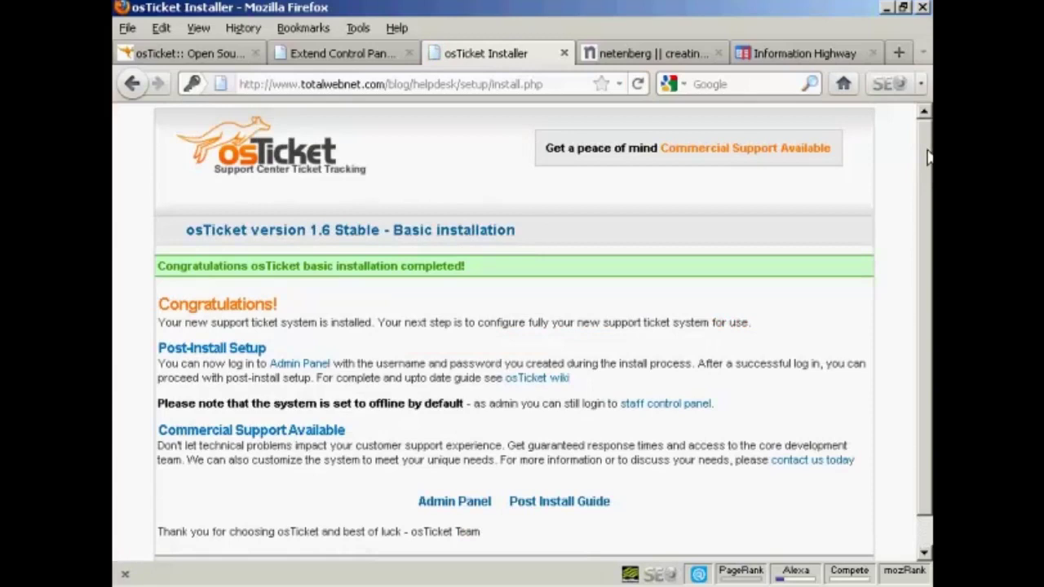
# - Go to the Admin Panel and log in with the admin username and password
pyautogui.moveTo(928, 156); pyautogui.dragTo(928, 201)
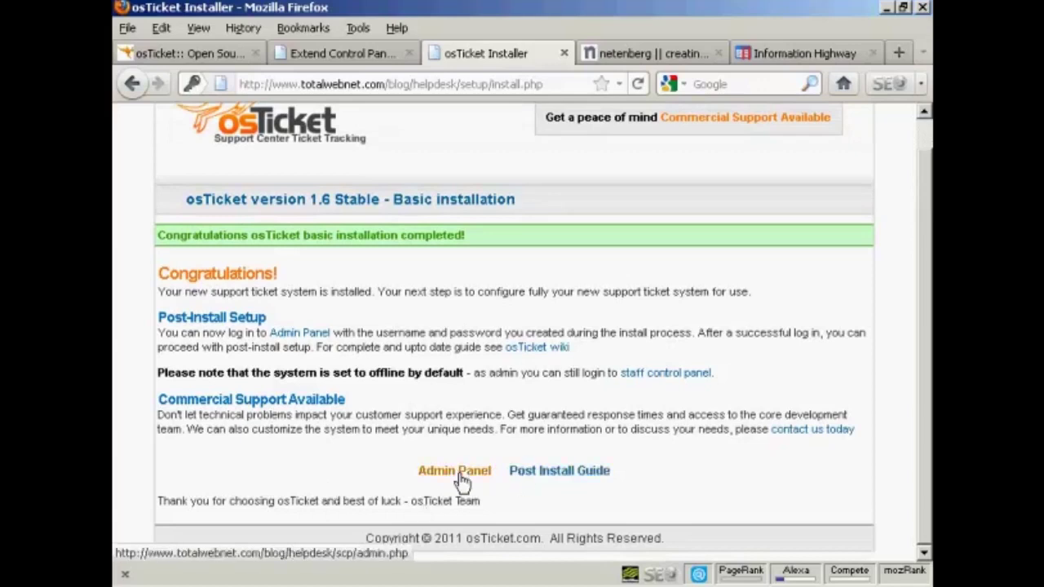
pyautogui.click(458, 475)
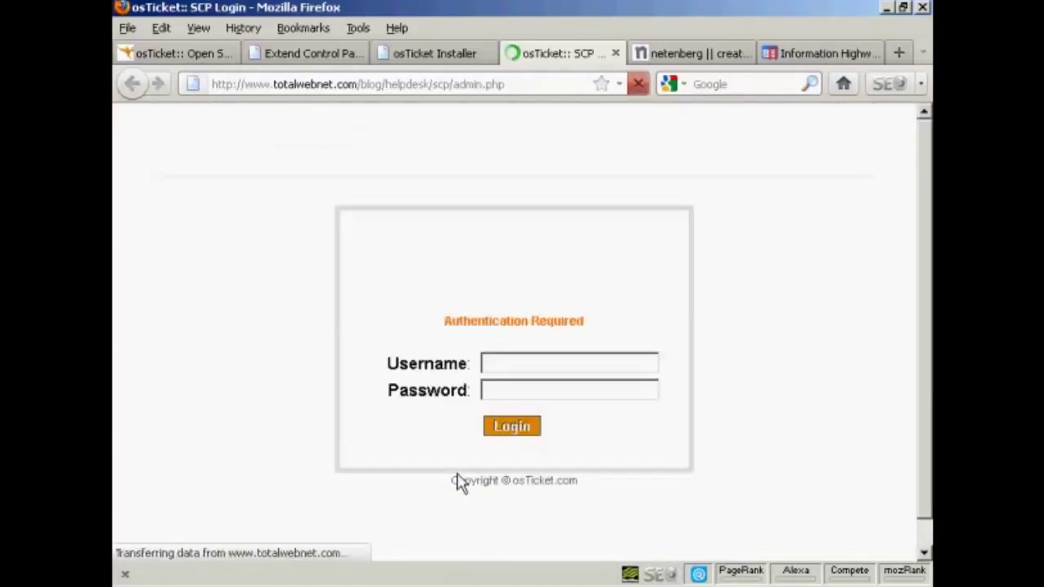
pyautogui.click(497, 364)
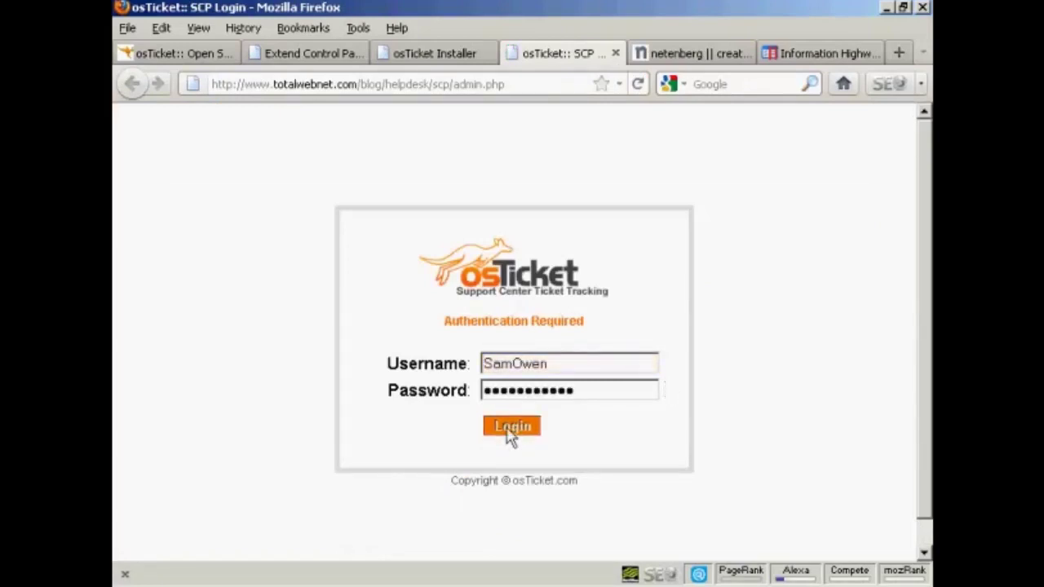
pyautogui.click(512, 427)
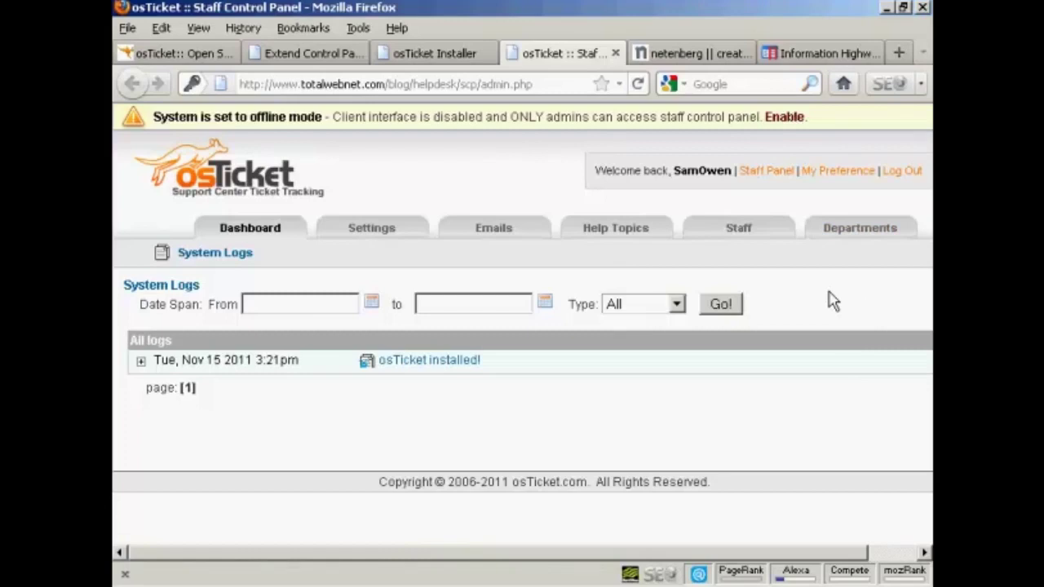
# - Open the admin Settings page, keeping Default Department as Support Dept
pyautogui.click(374, 234)
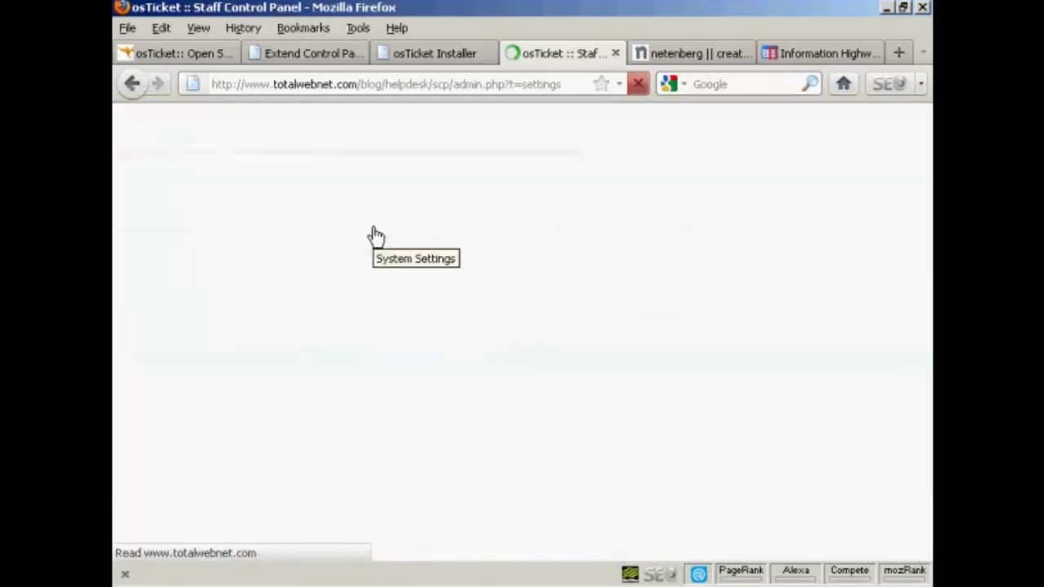
pyautogui.moveTo(926, 159); pyautogui.dragTo(927, 202)
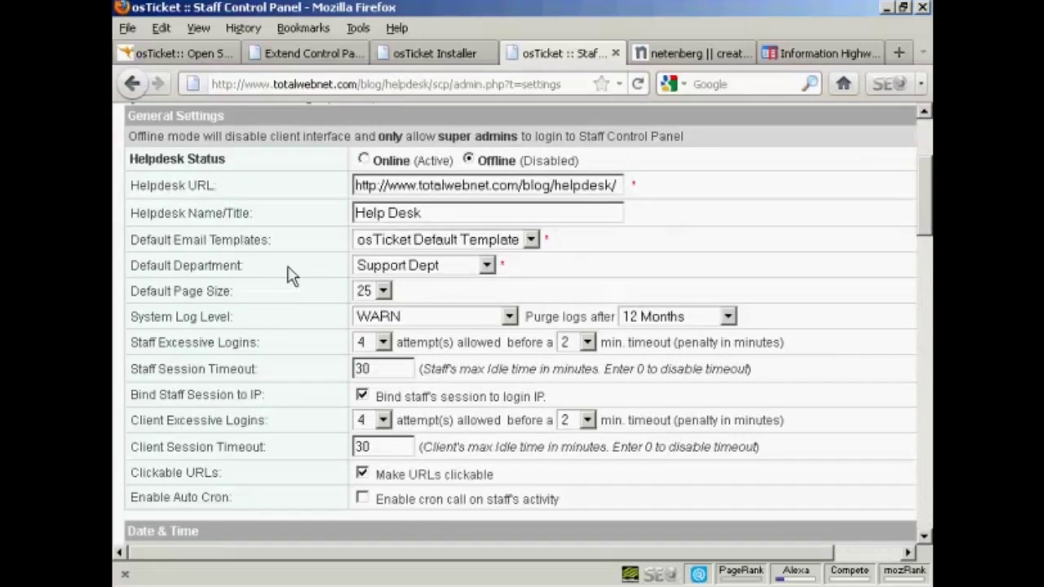
pyautogui.click(486, 267)
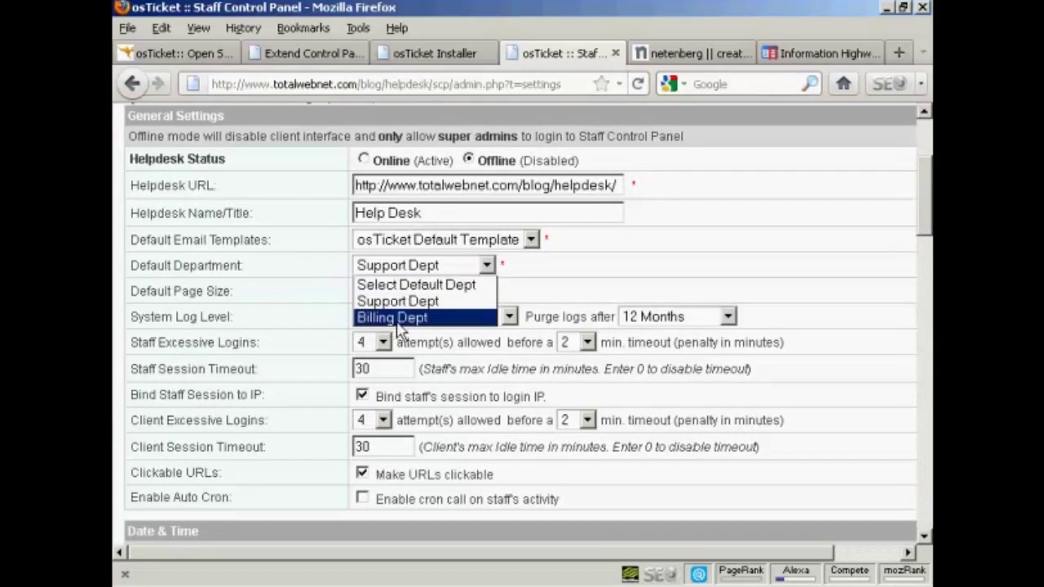
pyautogui.click(575, 277)
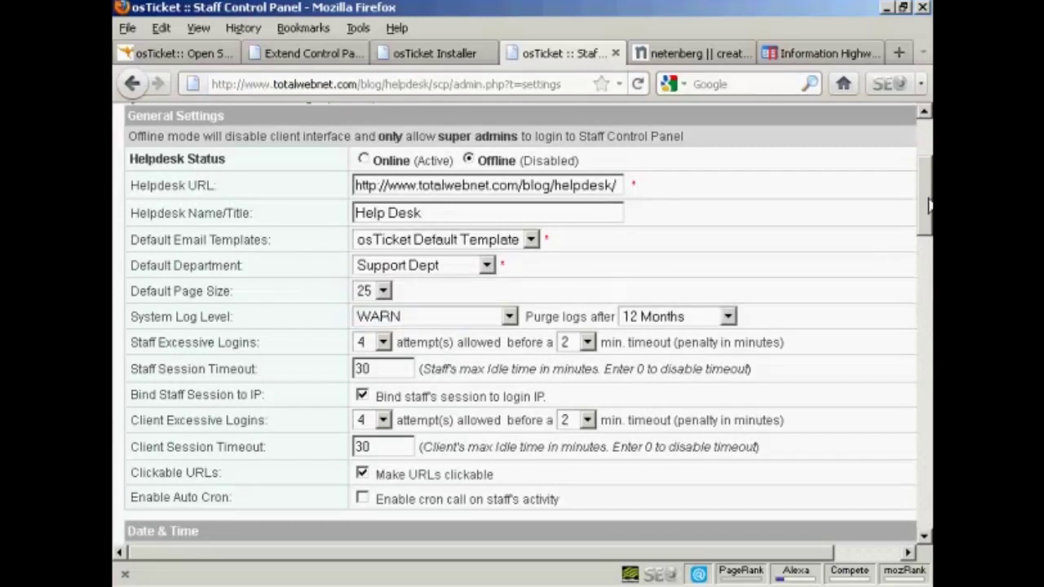
pyautogui.scroll(-3, 928, 206)
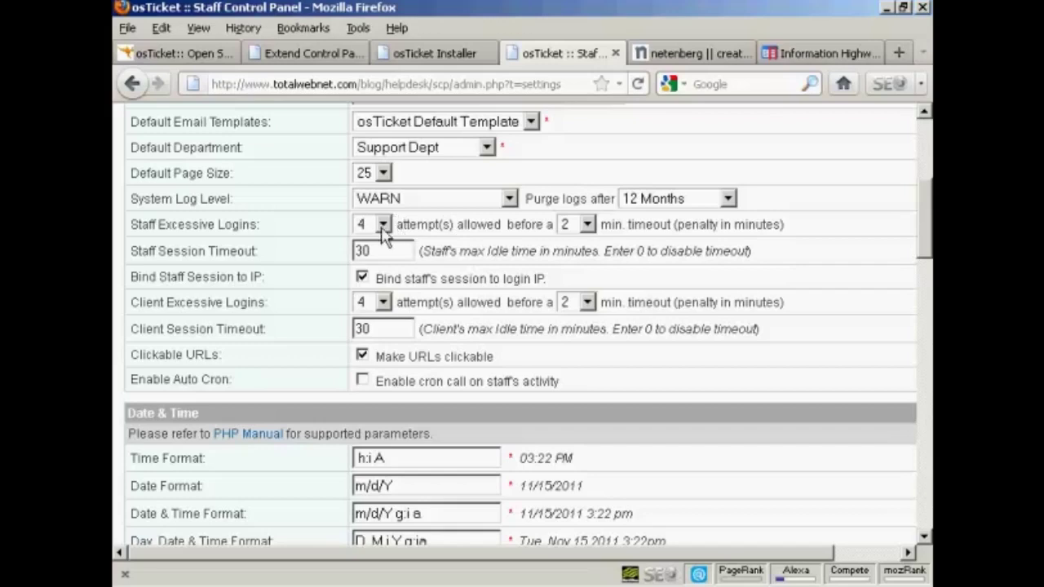
pyautogui.click(383, 228)
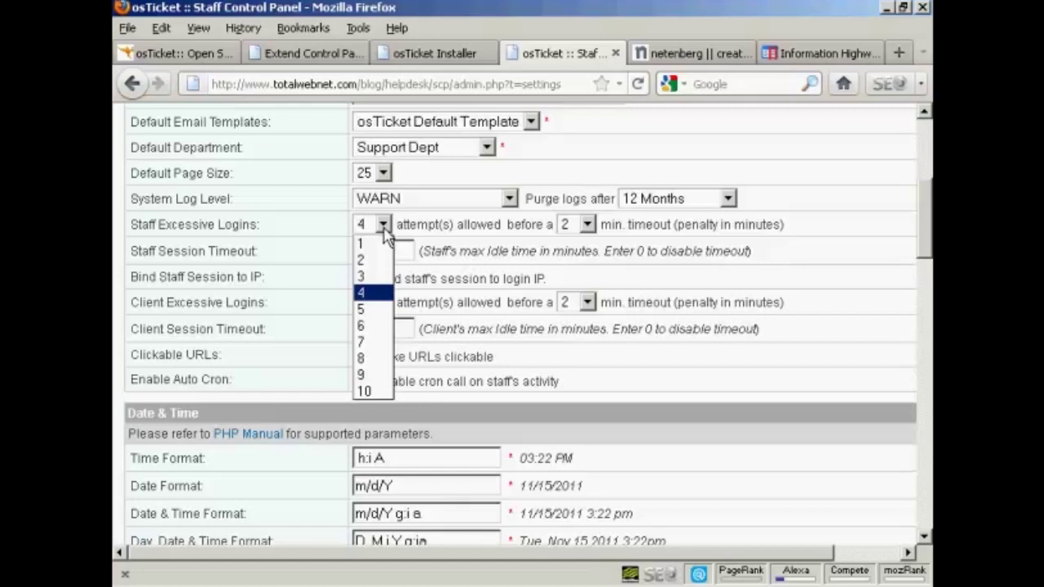
# - Limit staff logins to 3 attempts with a 5-minute timeout
pyautogui.click(367, 276)
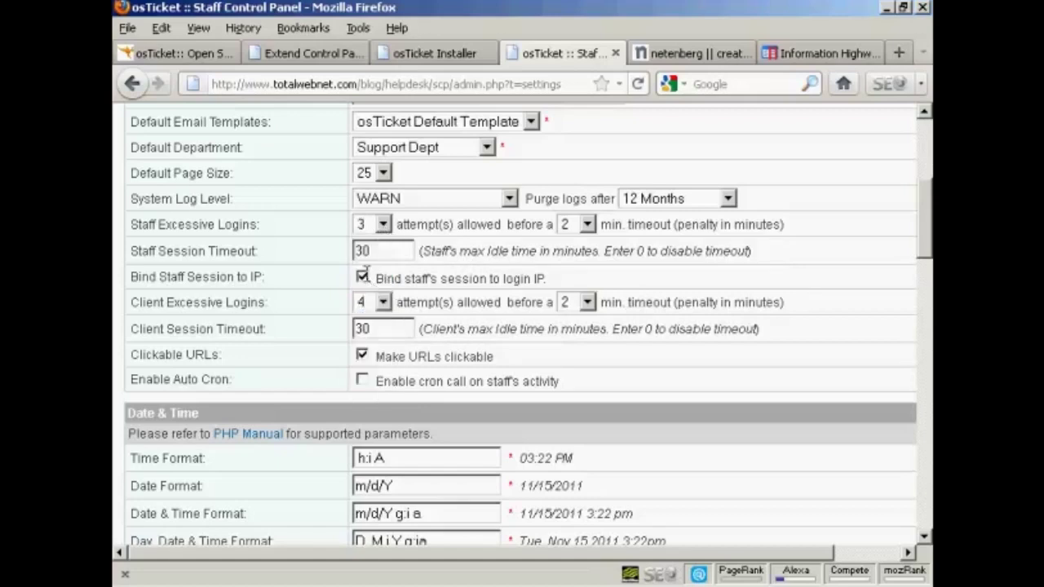
pyautogui.click(587, 225)
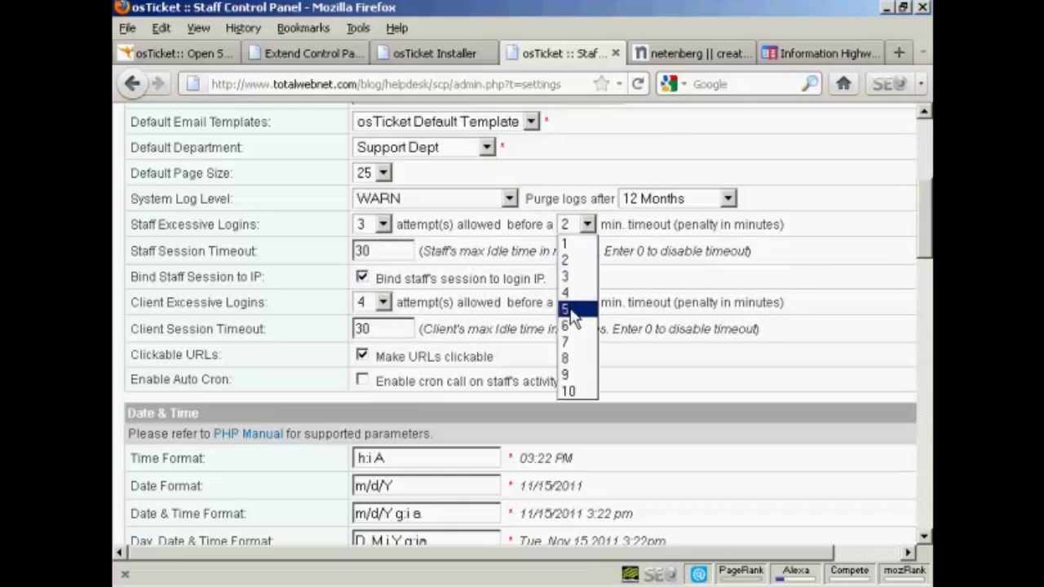
pyautogui.click(571, 306)
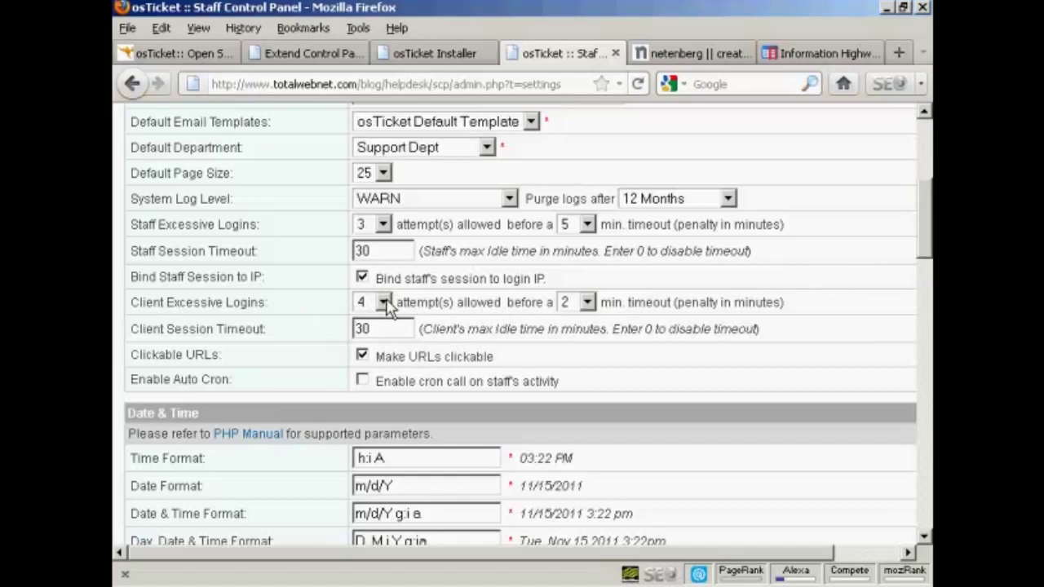
# - Limit client logins to 3 attempts with a 5-minute timeout
pyautogui.click(385, 300)
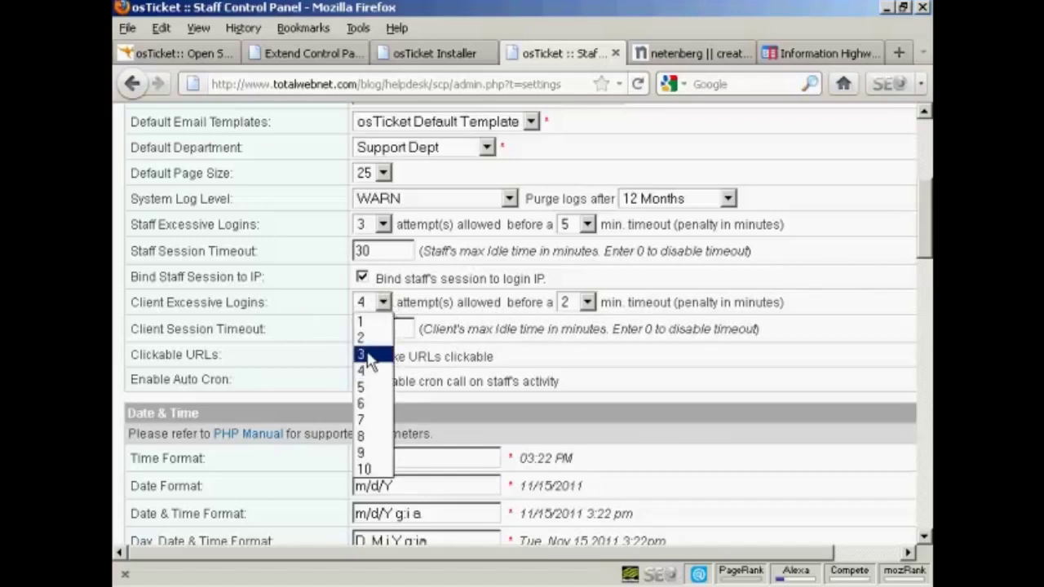
pyautogui.click(367, 354)
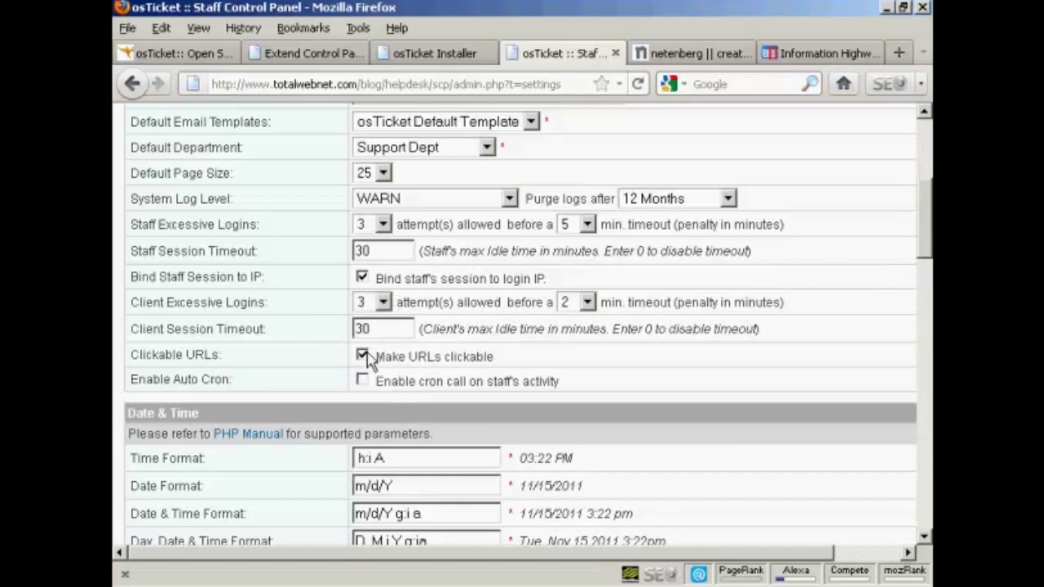
pyautogui.click(587, 303)
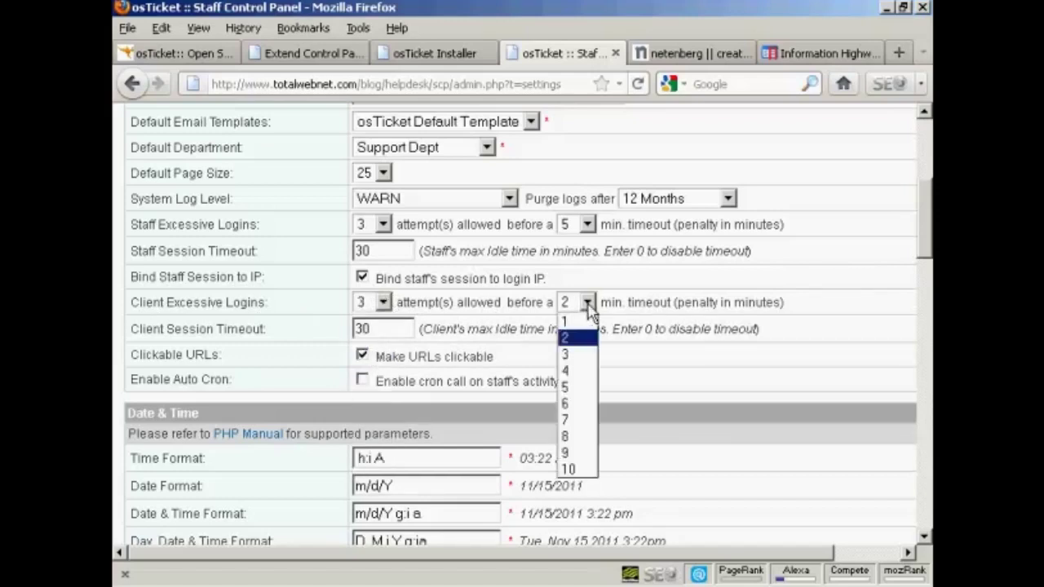
pyautogui.click(571, 388)
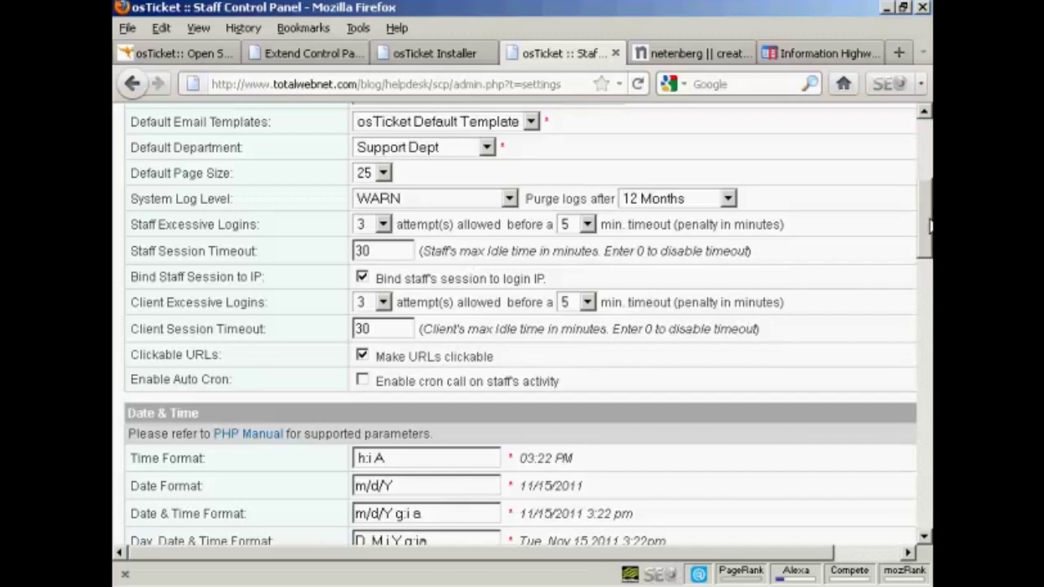
# - Change Date Format to d/m/Y and Date & Time Format to d/m/Y g:i a
pyautogui.moveTo(929, 225); pyautogui.dragTo(928, 277)
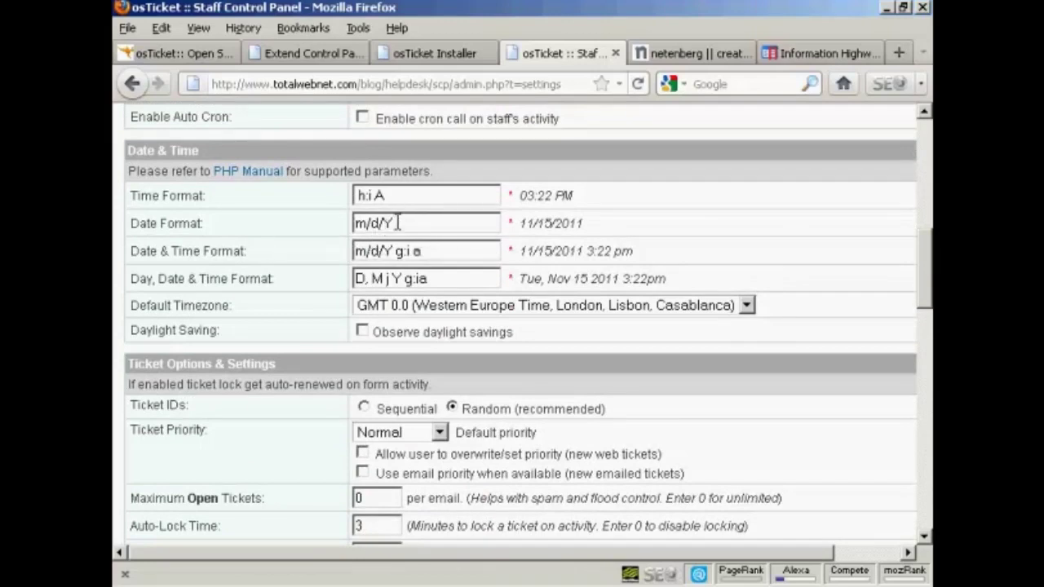
pyautogui.moveTo(396, 223); pyautogui.dragTo(326, 223)
pyautogui.write('d/m/Y')
pyautogui.moveTo(381, 250); pyautogui.dragTo(343, 250)
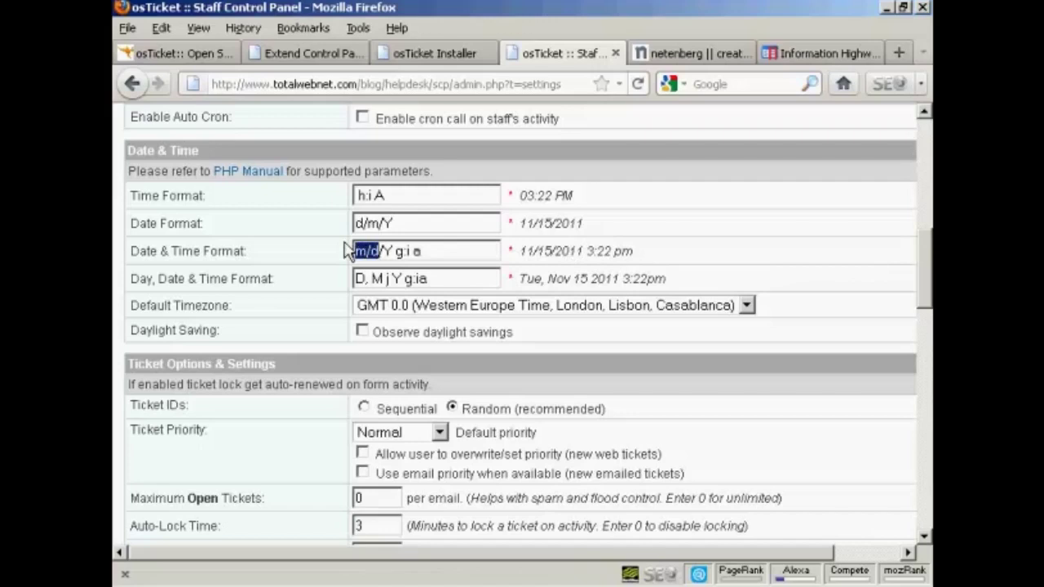
pyautogui.write('d/m')
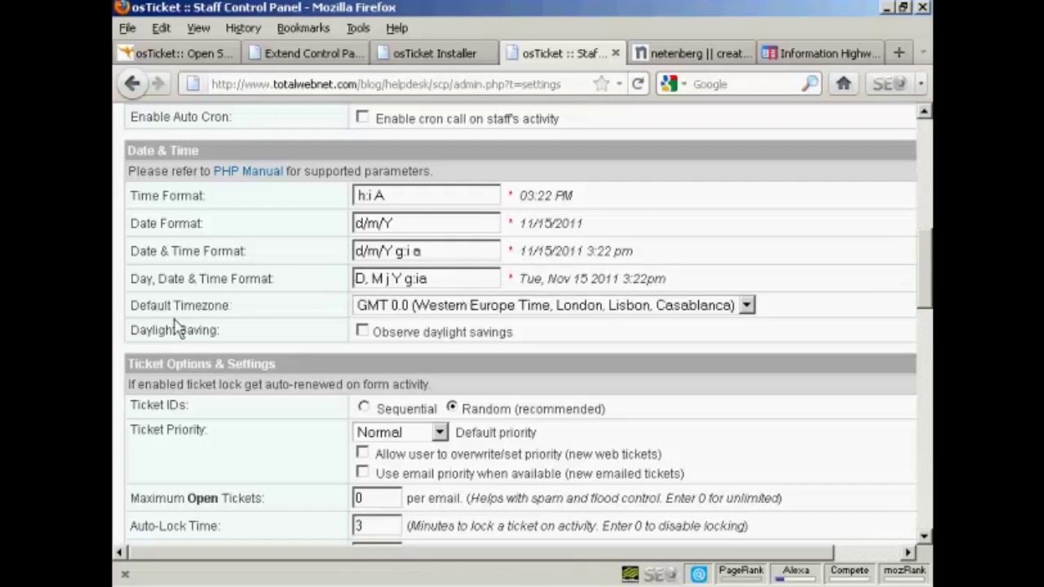
# - Keep the GMT 0.0 default timezone and turn on Observe daylight savings
pyautogui.click(747, 306)
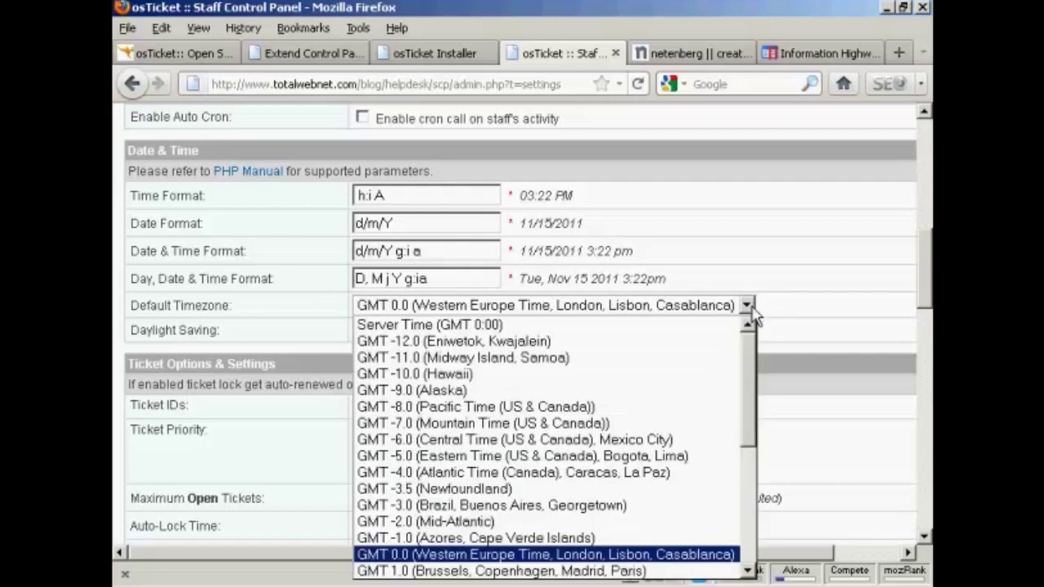
pyautogui.moveTo(748, 356); pyautogui.dragTo(747, 357)
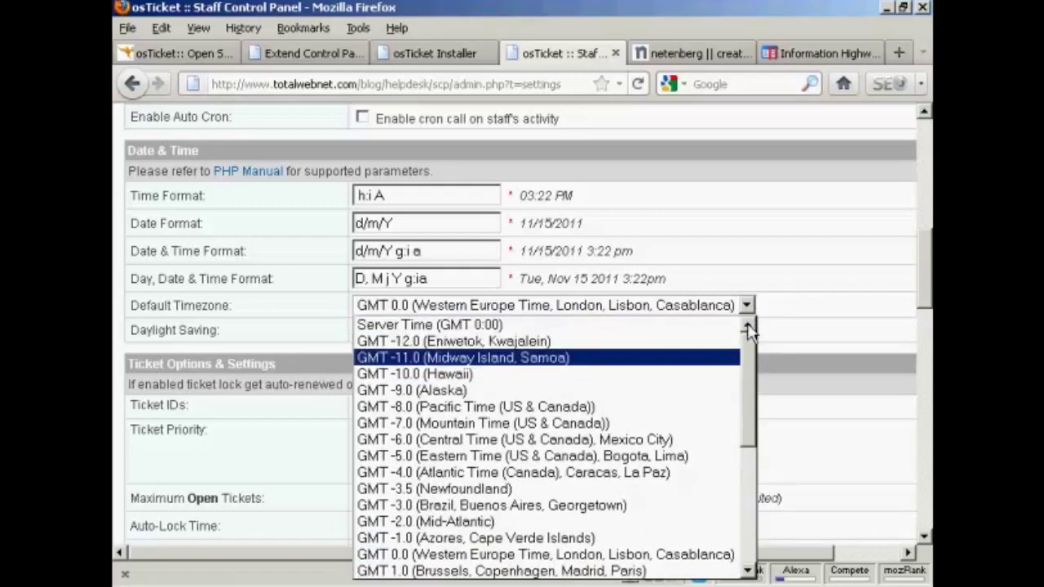
pyautogui.click(775, 309)
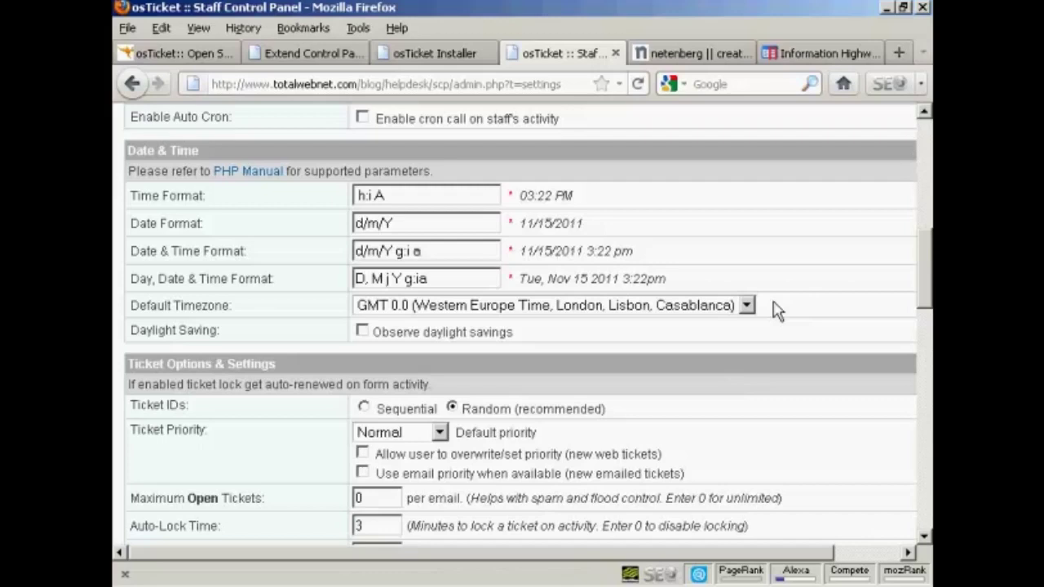
pyautogui.click(362, 331)
pyautogui.scroll(-2, 921, 277)
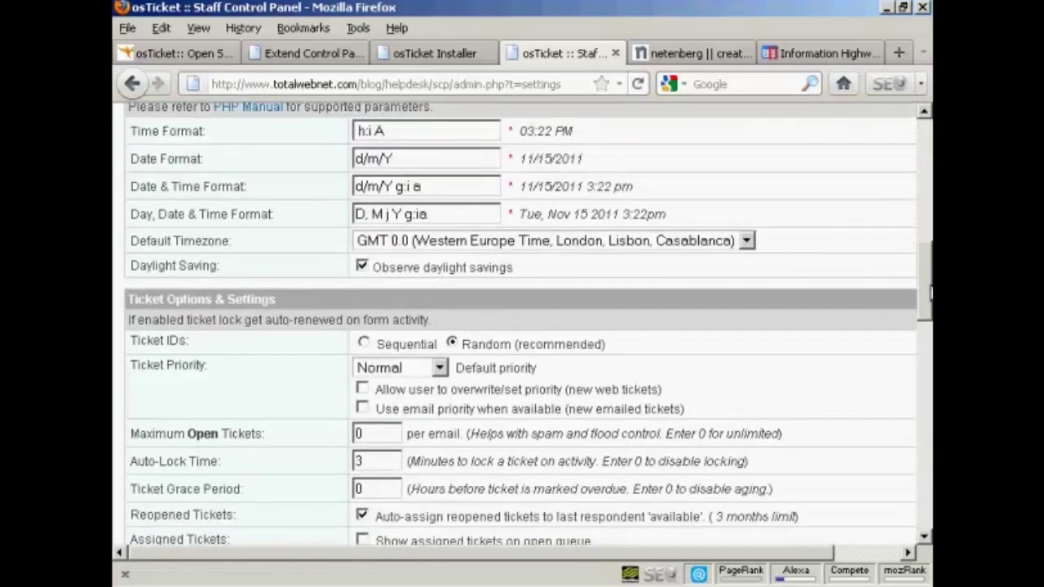
pyautogui.scroll(-5, 930, 291)
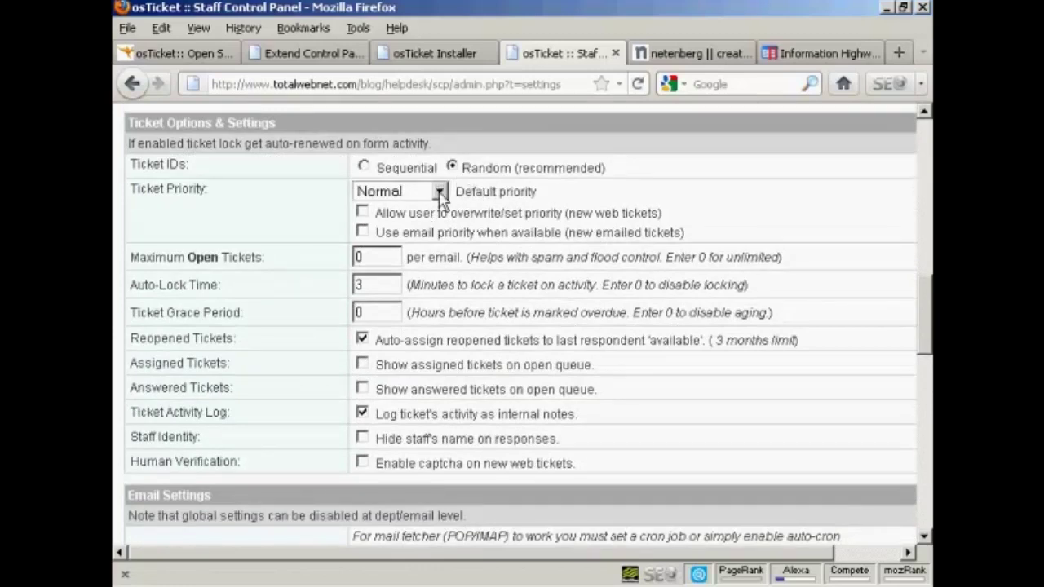
# - Keep the default ticket priority at Normal and set Maximum Open Tickets to 3
pyautogui.click(440, 193)
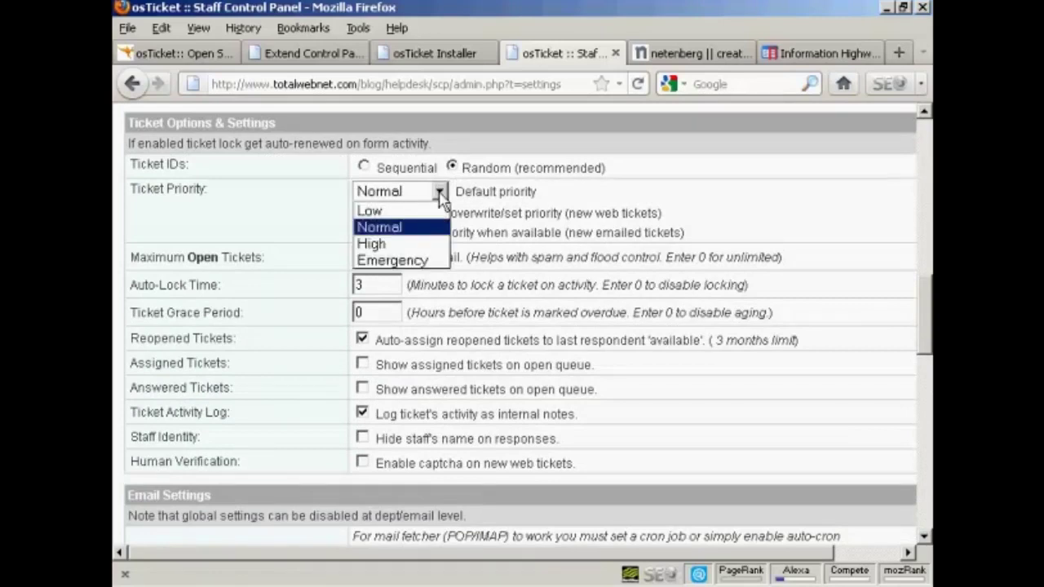
pyautogui.click(440, 197)
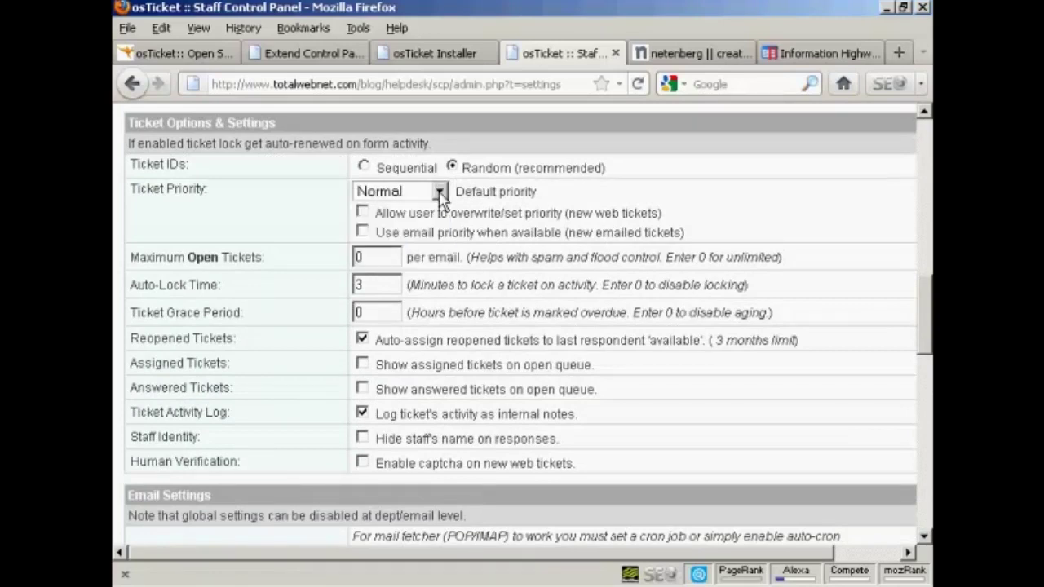
pyautogui.click(440, 199)
pyautogui.click(440, 199)
pyautogui.moveTo(363, 255); pyautogui.dragTo(341, 255)
pyautogui.write('3')
# - Save the updated preferences with Save Changes
pyautogui.moveTo(929, 306); pyautogui.dragTo(927, 331)
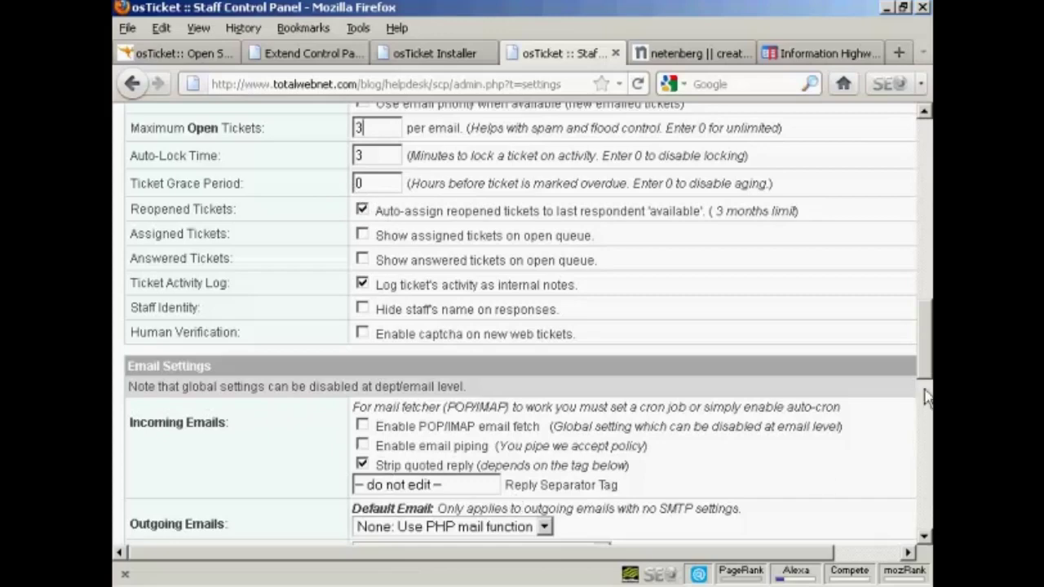
pyautogui.moveTo(927, 346); pyautogui.dragTo(925, 383)
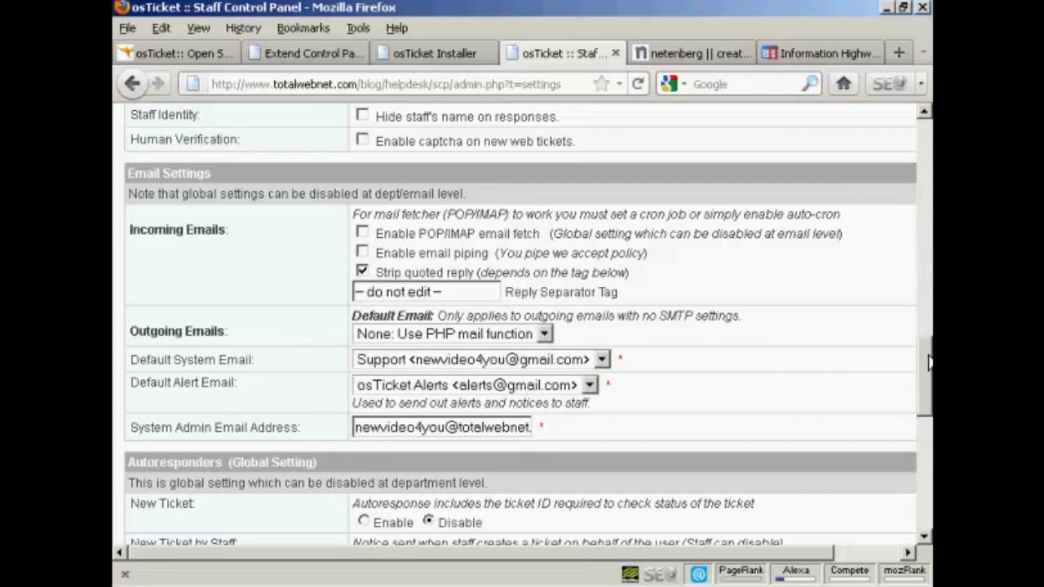
pyautogui.moveTo(928, 358); pyautogui.dragTo(928, 397)
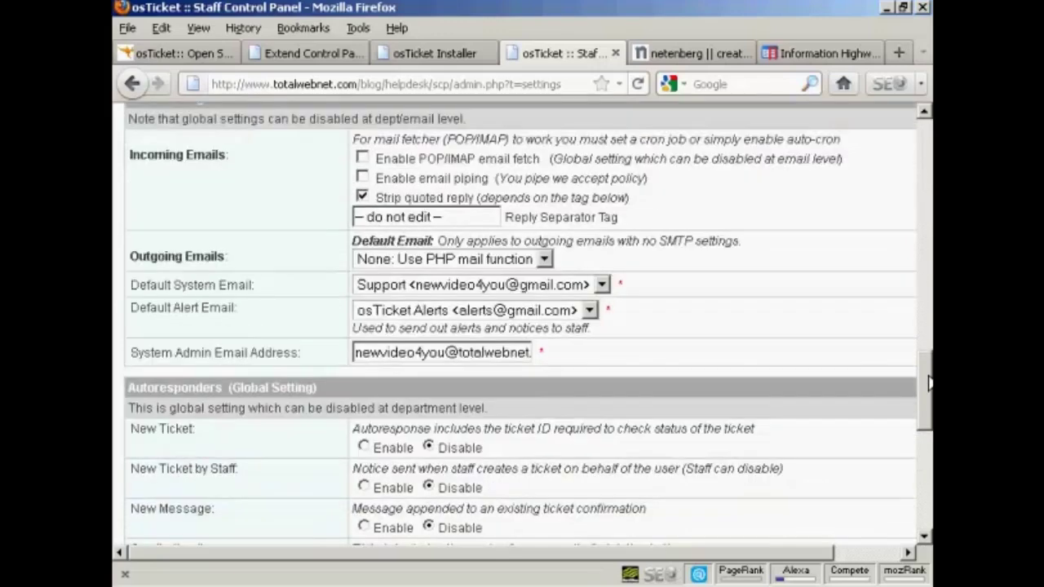
pyautogui.scroll(-3, 928, 397)
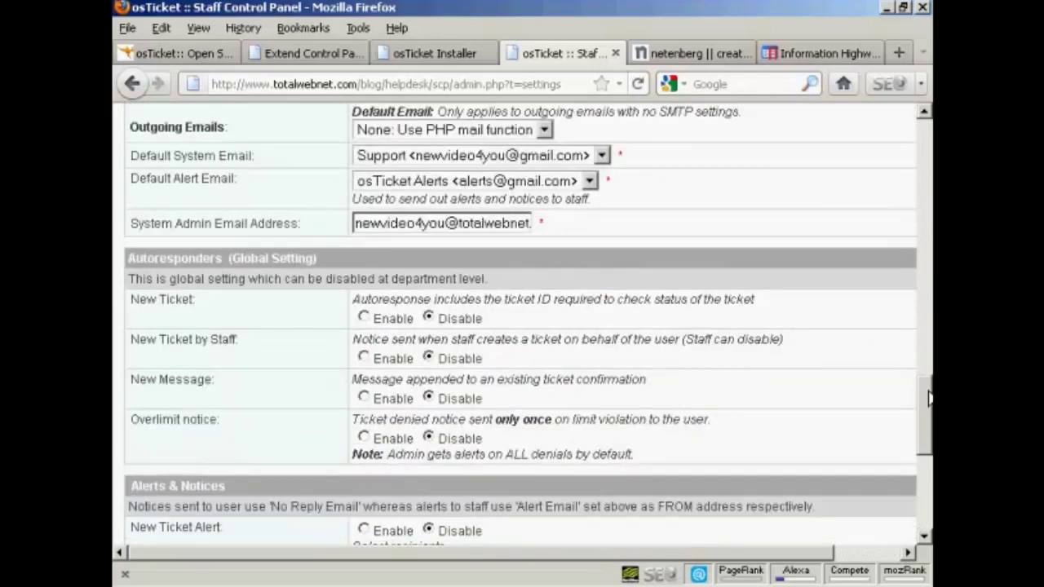
pyautogui.moveTo(928, 397); pyautogui.dragTo(928, 423)
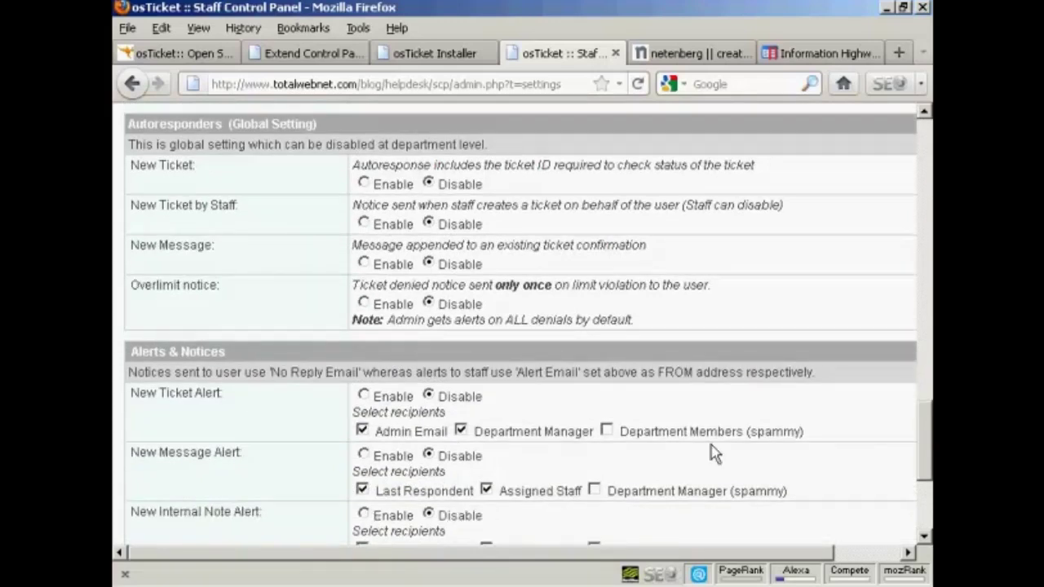
pyautogui.scroll(-5, 926, 423)
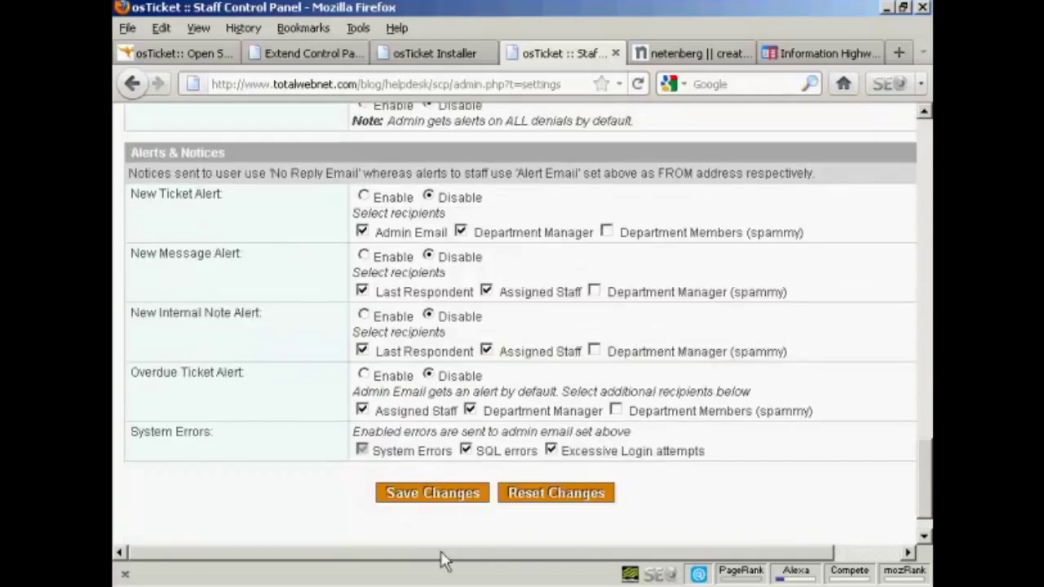
pyautogui.click(439, 496)
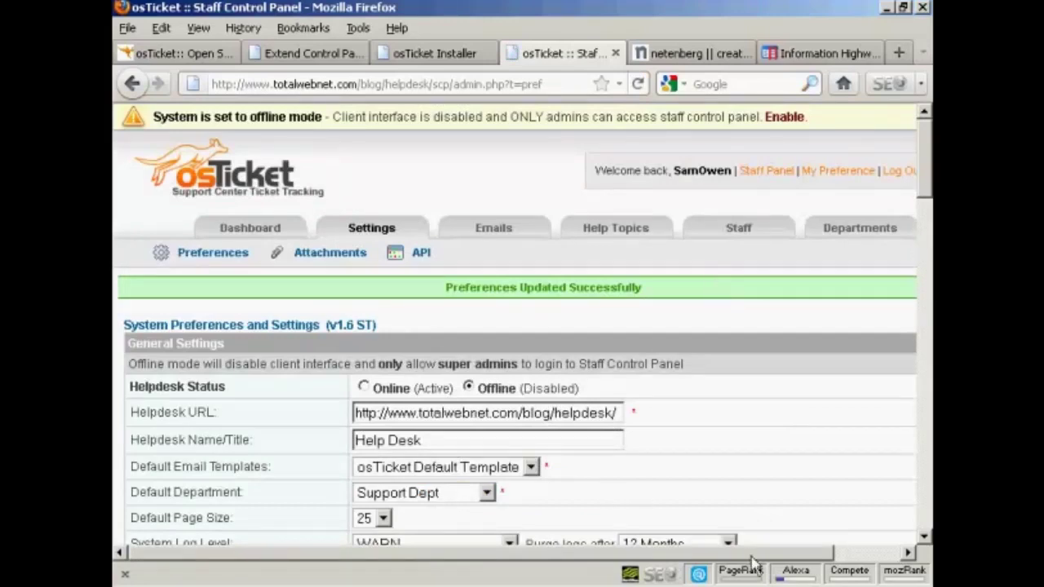
# - Go to the Departments list showing Billing and Support (Default)
pyautogui.hscroll(2, 816, 567)
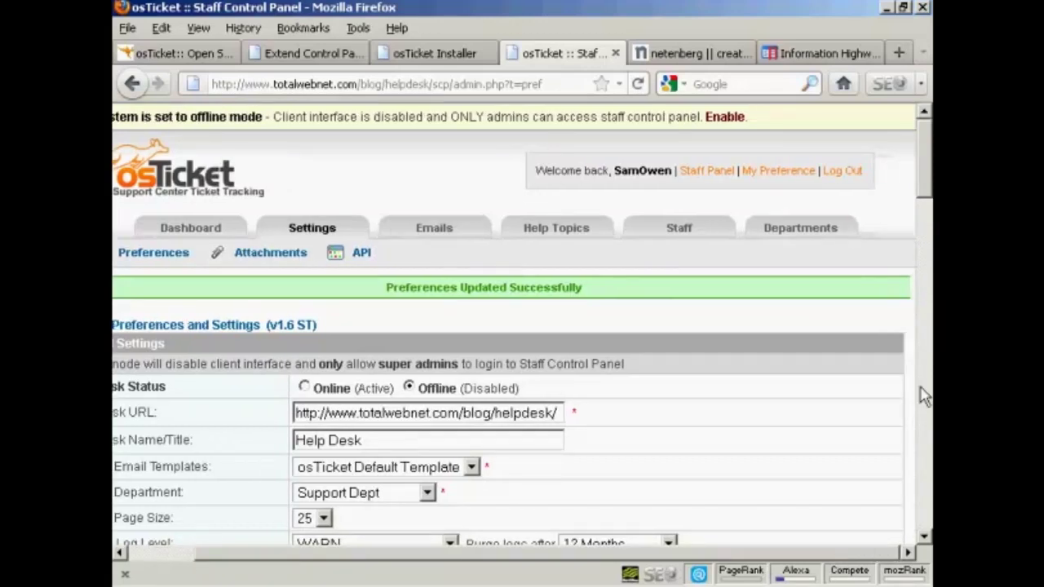
pyautogui.click(798, 232)
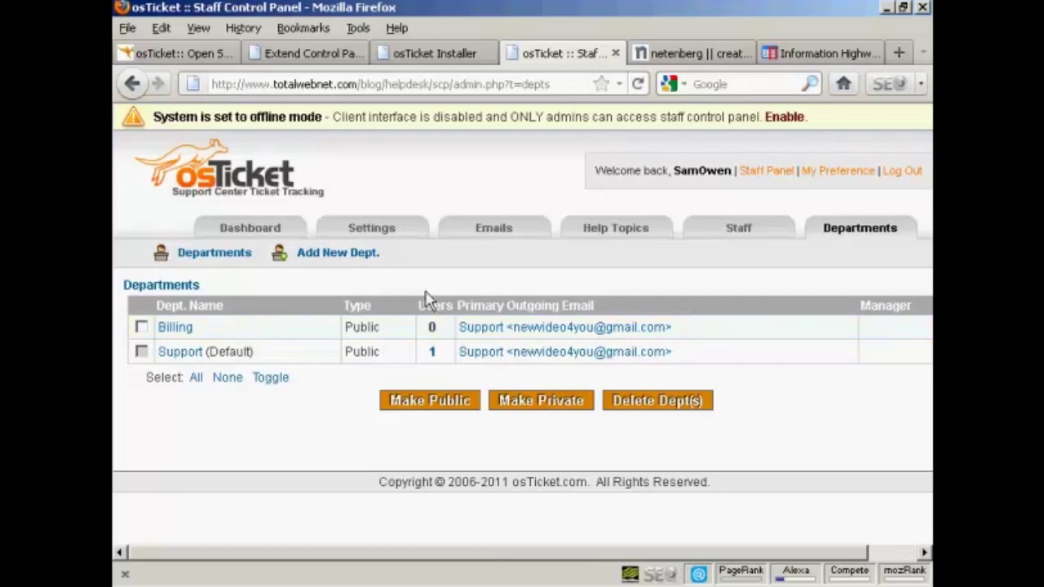
# - Start a new department named Sales that uses the Support outgoing email
pyautogui.click(335, 258)
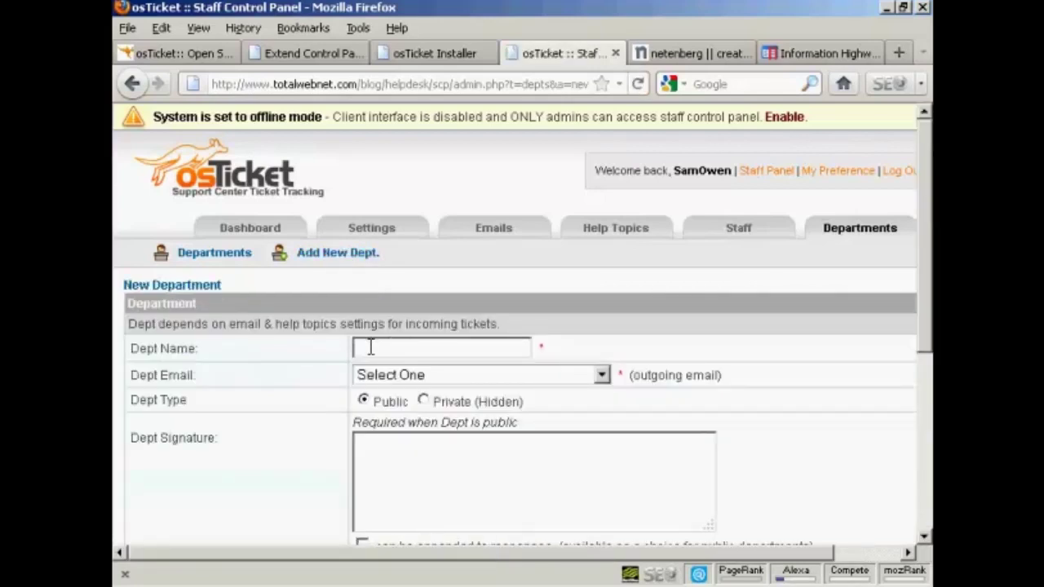
pyautogui.click(370, 347)
pyautogui.write('Sal')
pyautogui.write('es')
pyautogui.click(601, 376)
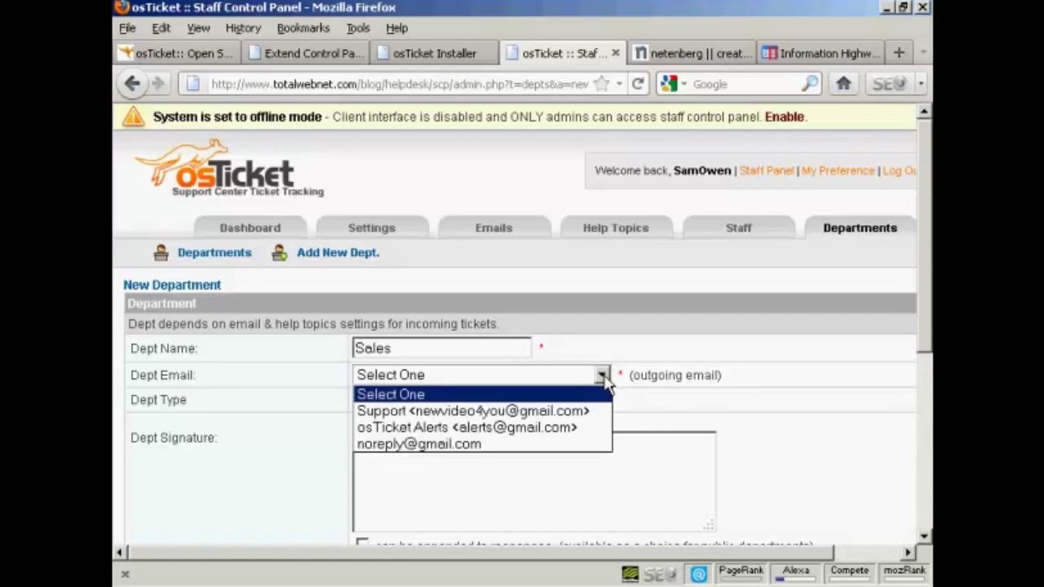
pyautogui.click(584, 418)
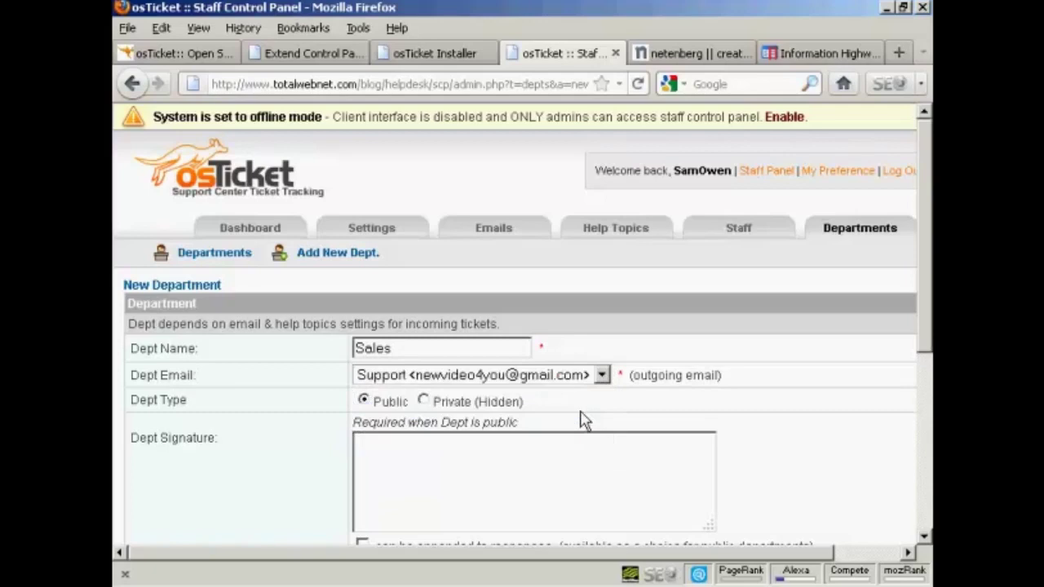
pyautogui.click(601, 374)
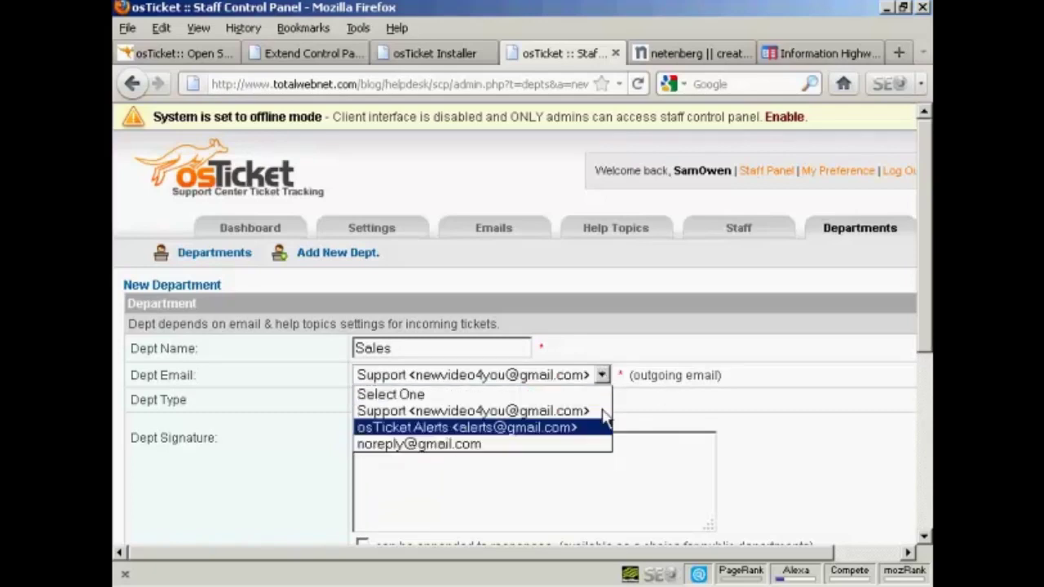
pyautogui.click(608, 376)
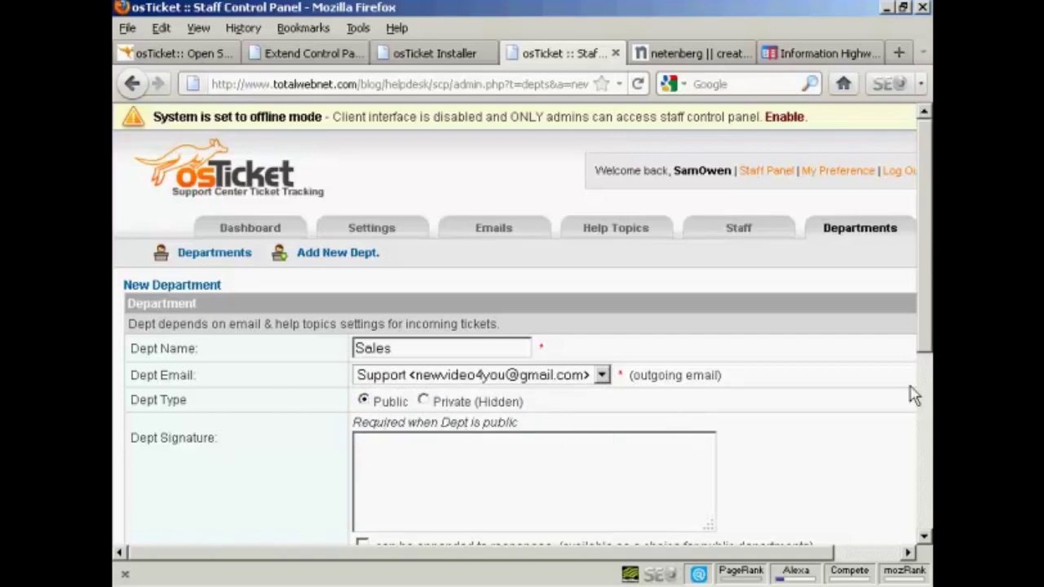
# - Submit the new Sales department
pyautogui.scroll(-1, 923, 358)
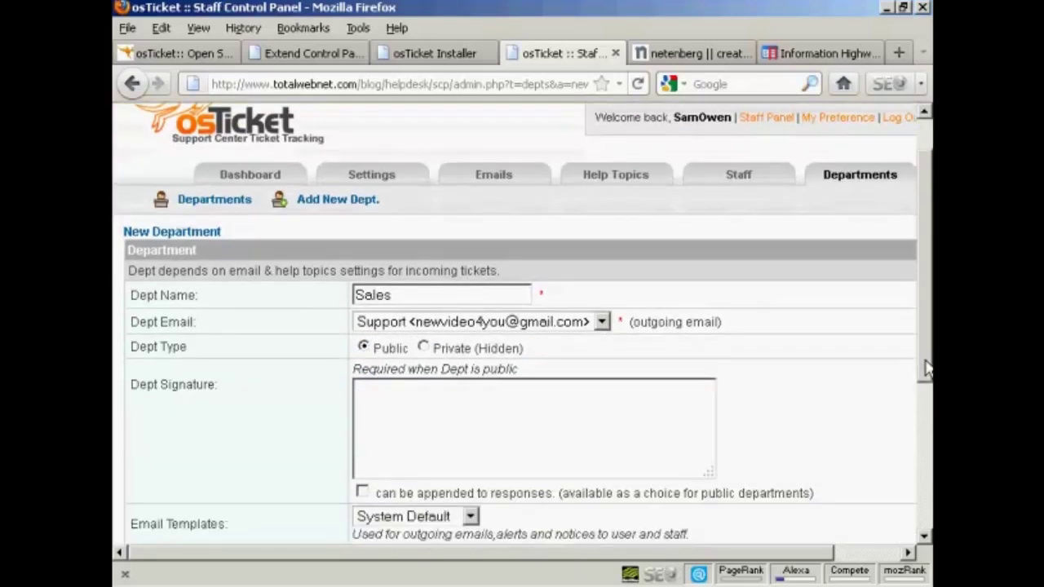
pyautogui.moveTo(925, 369); pyautogui.dragTo(926, 383)
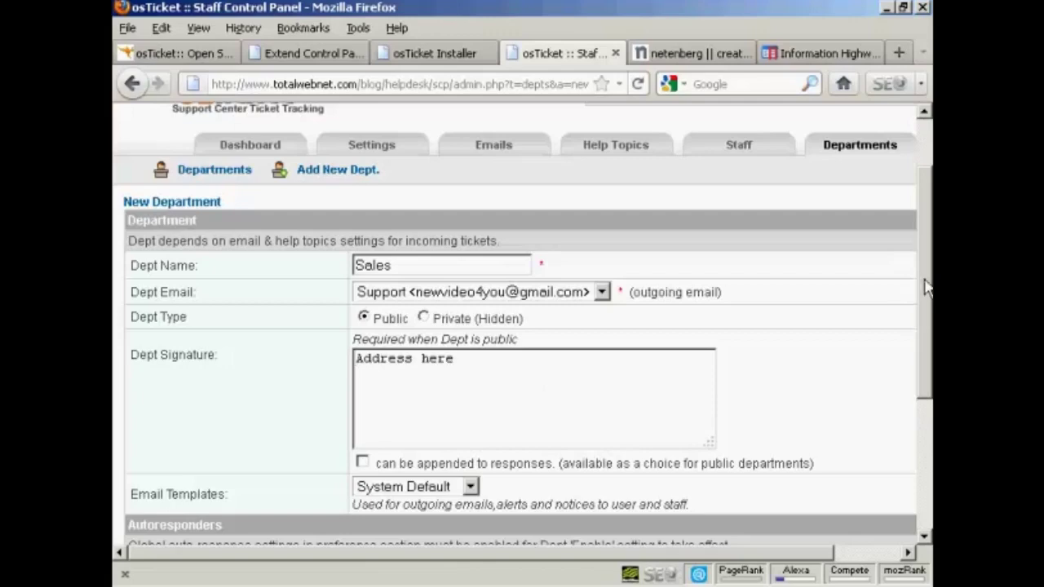
pyautogui.moveTo(925, 286); pyautogui.dragTo(922, 396)
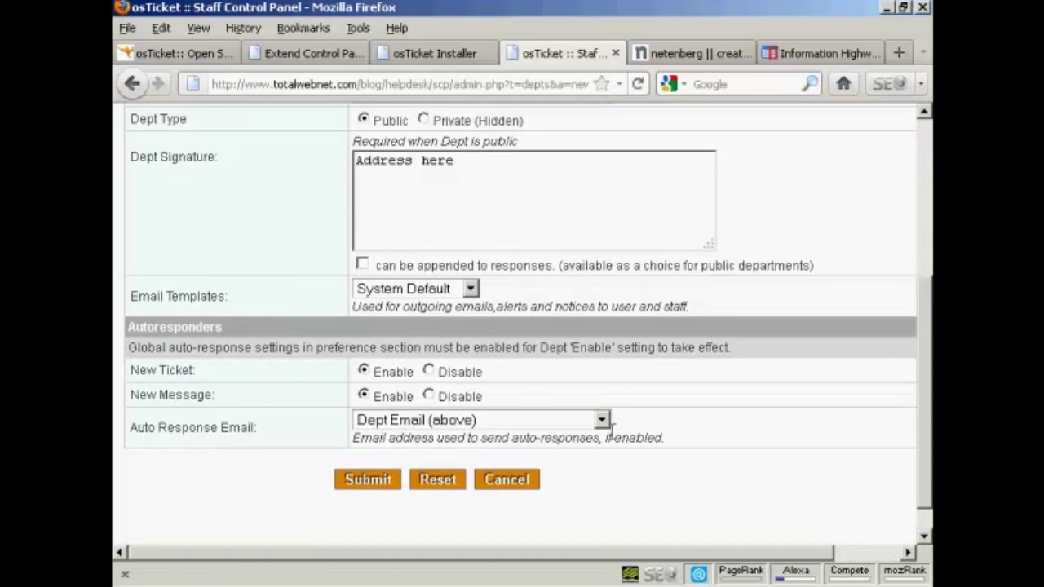
pyautogui.click(373, 481)
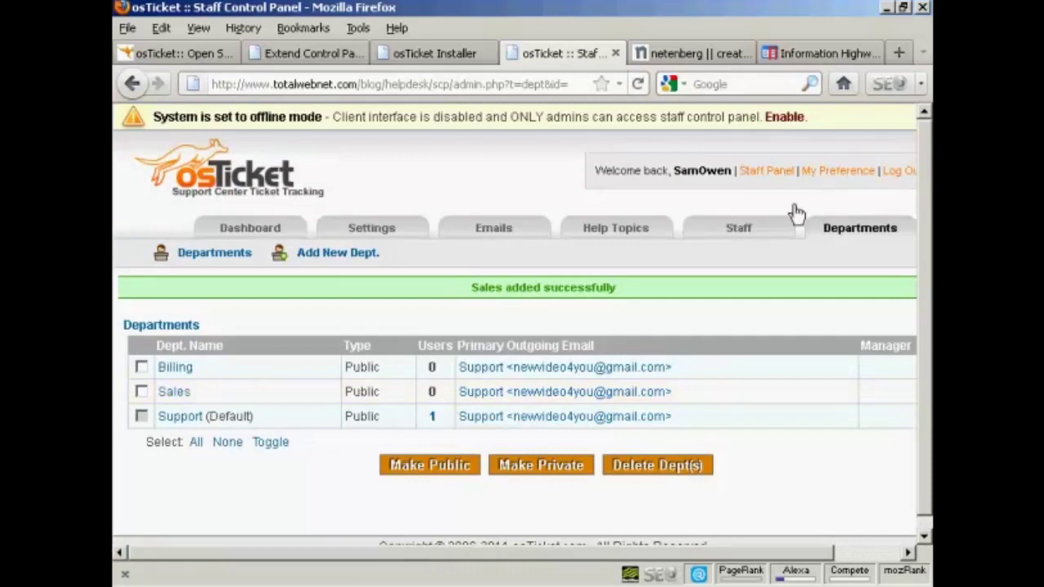
# - Start a new staff member and look over the department and group choices without picking any
pyautogui.click(738, 235)
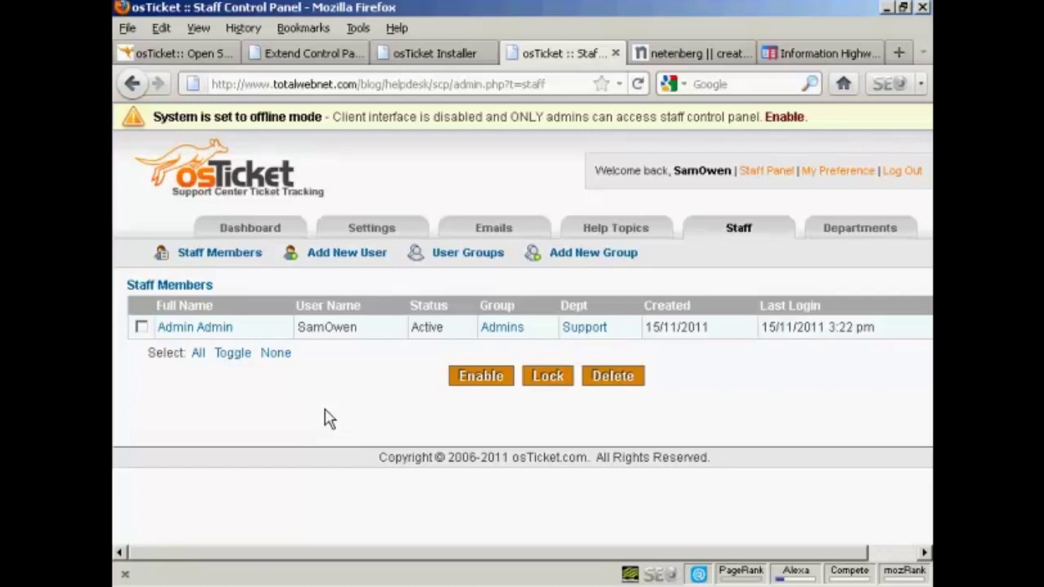
pyautogui.click(368, 254)
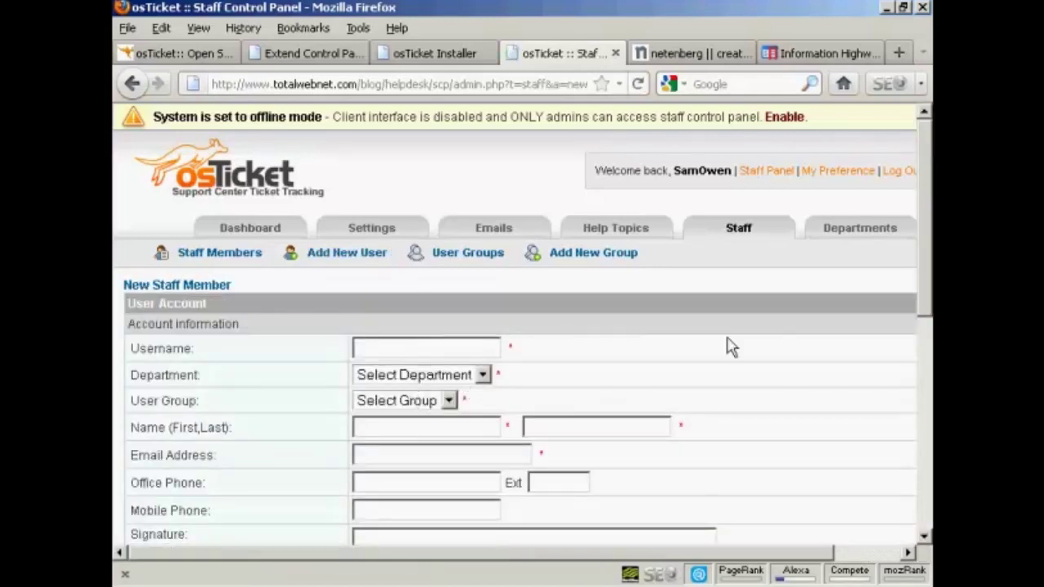
pyautogui.scroll(-2, 927, 273)
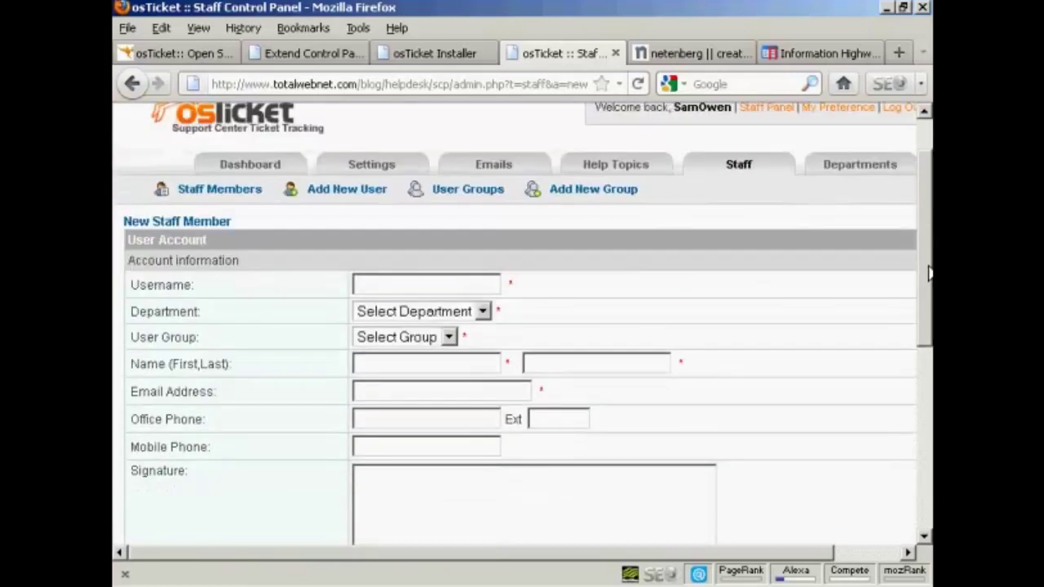
pyautogui.scroll(-2, 928, 273)
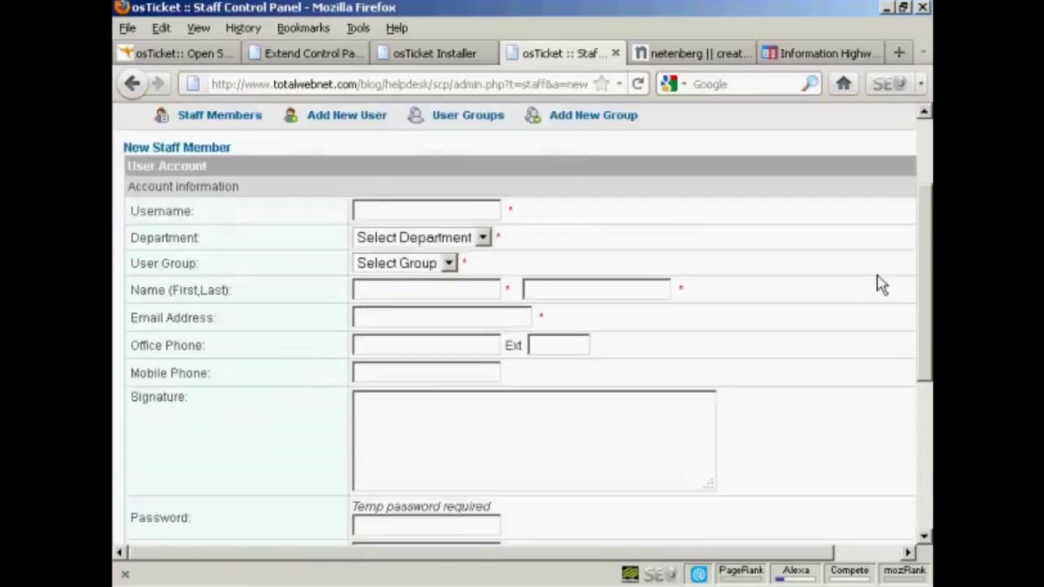
pyautogui.click(483, 238)
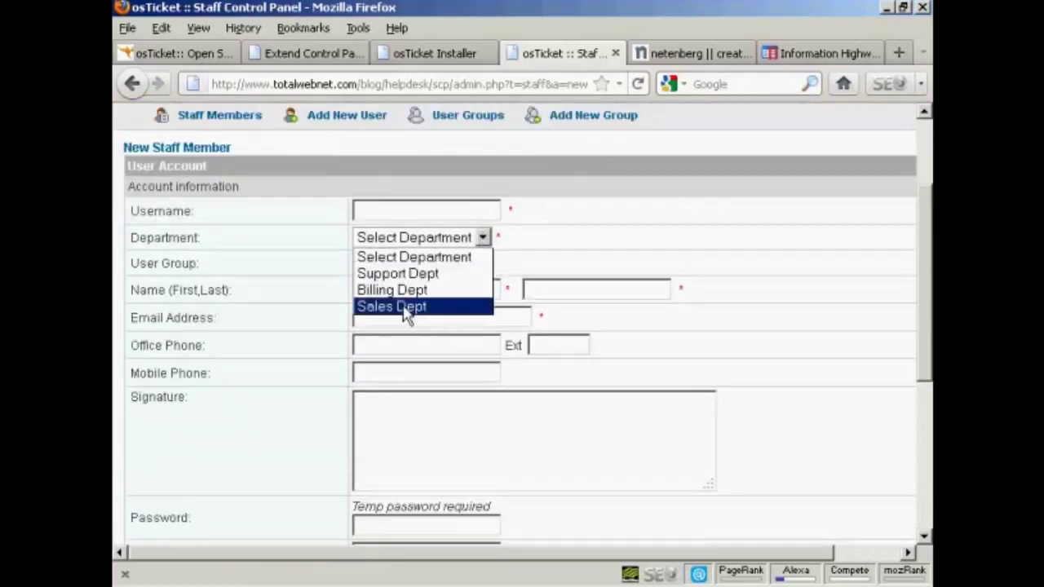
pyautogui.click(572, 235)
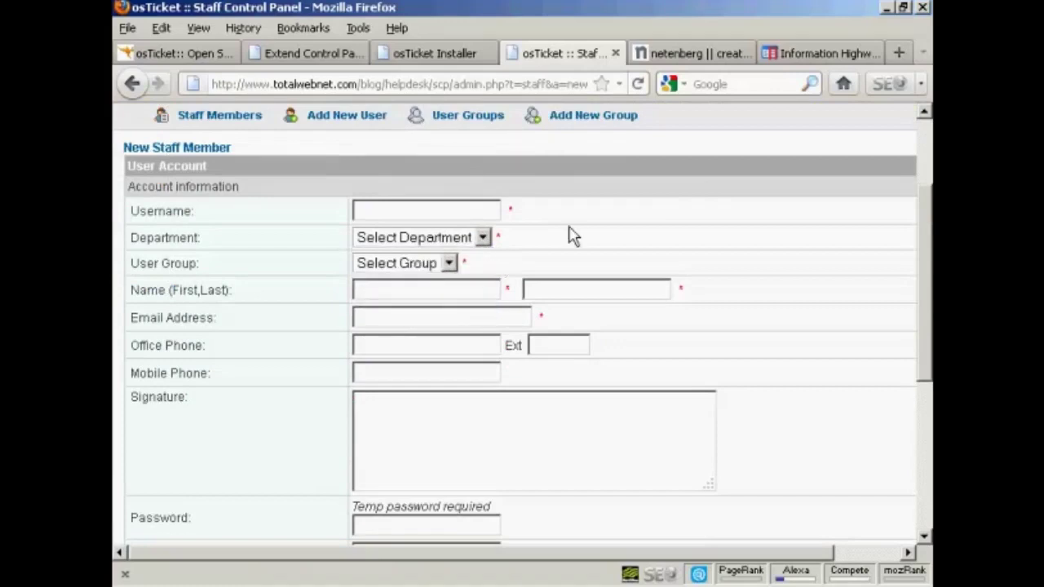
pyautogui.click(449, 264)
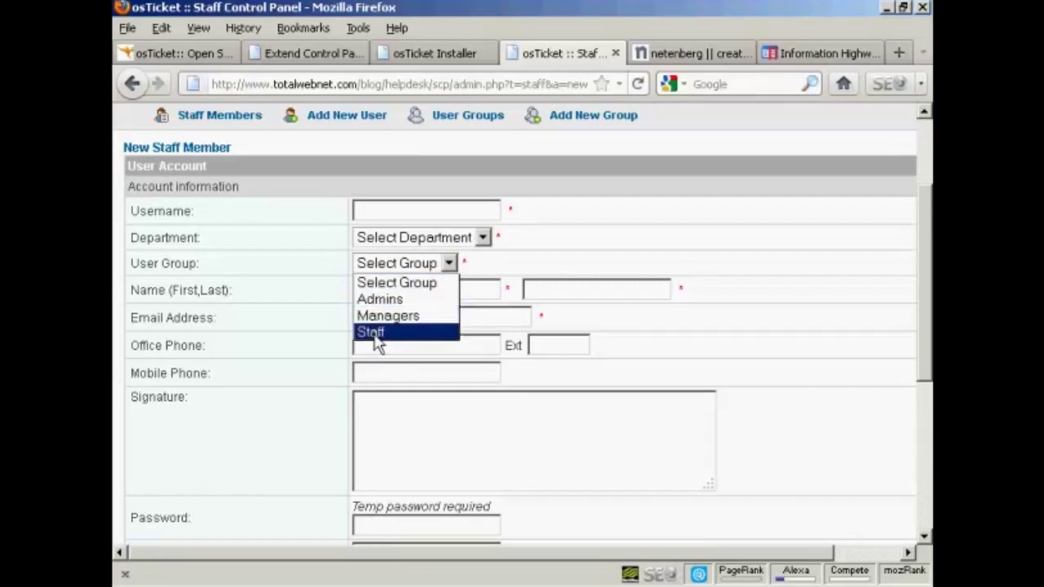
pyautogui.click(507, 264)
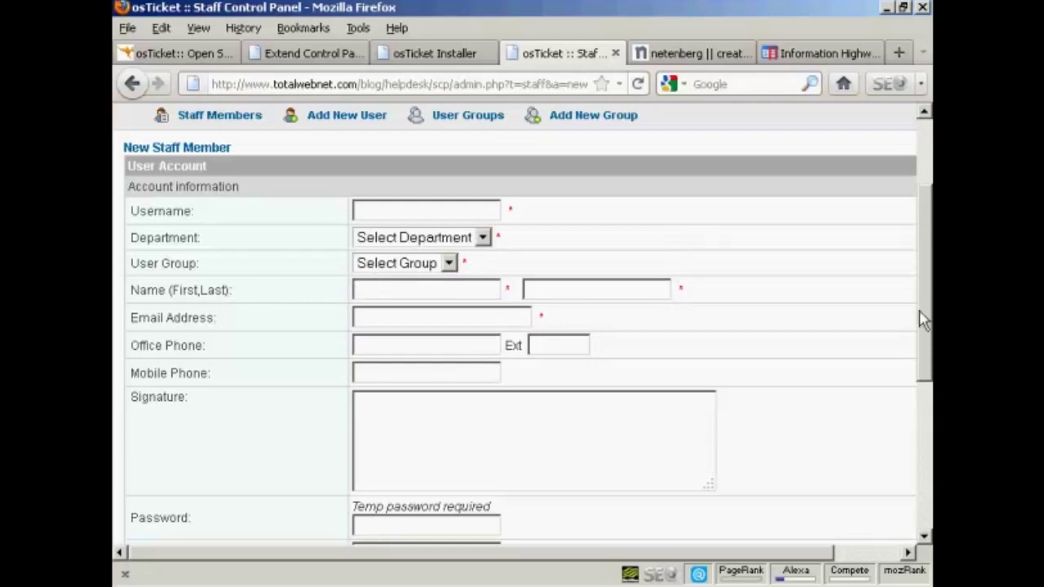
# - Cancel the new staff member form without saving
pyautogui.moveTo(922, 319); pyautogui.dragTo(928, 371)
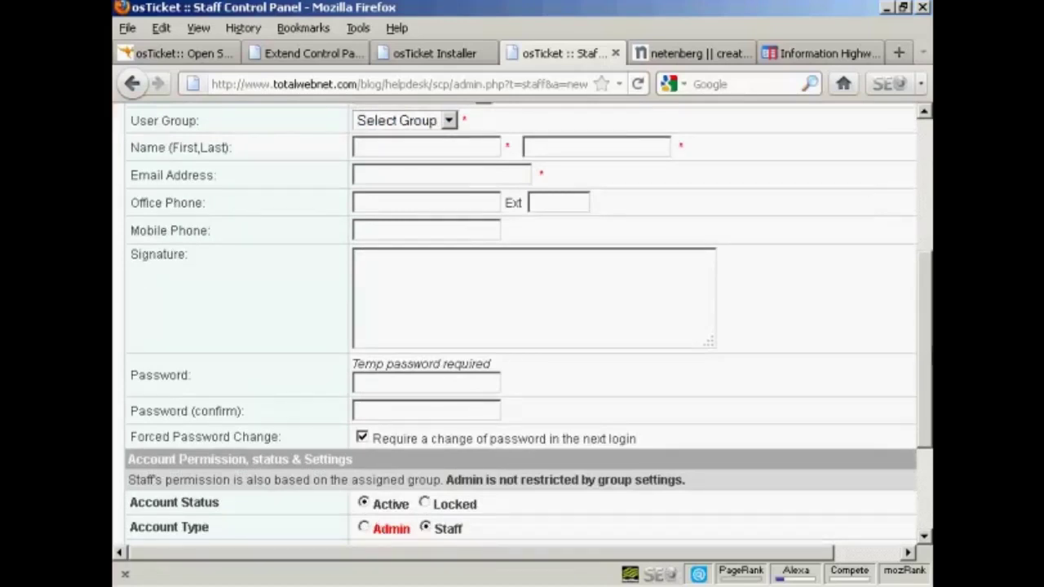
pyautogui.moveTo(922, 356); pyautogui.dragTo(923, 437)
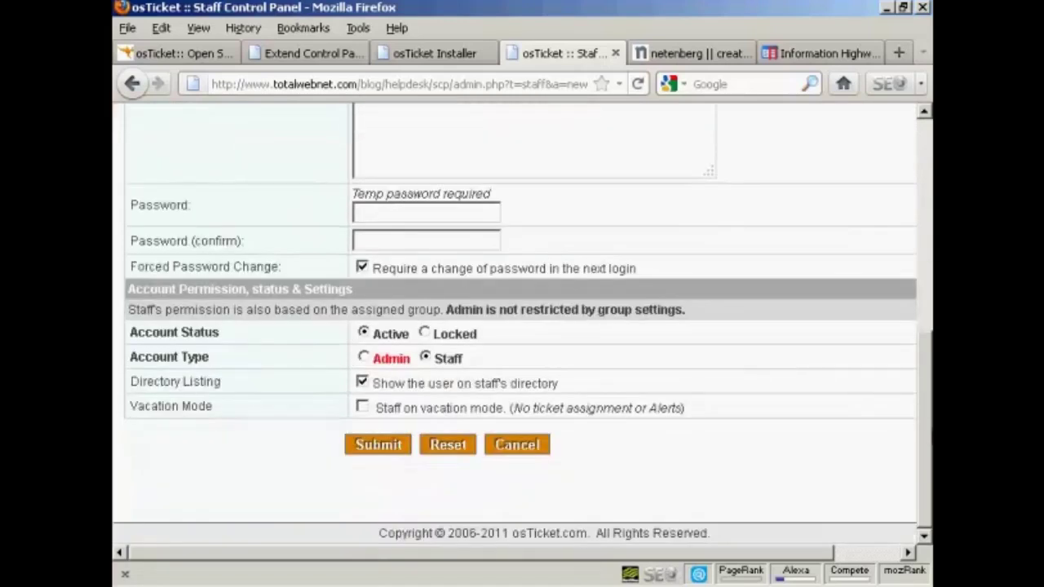
pyautogui.click(526, 445)
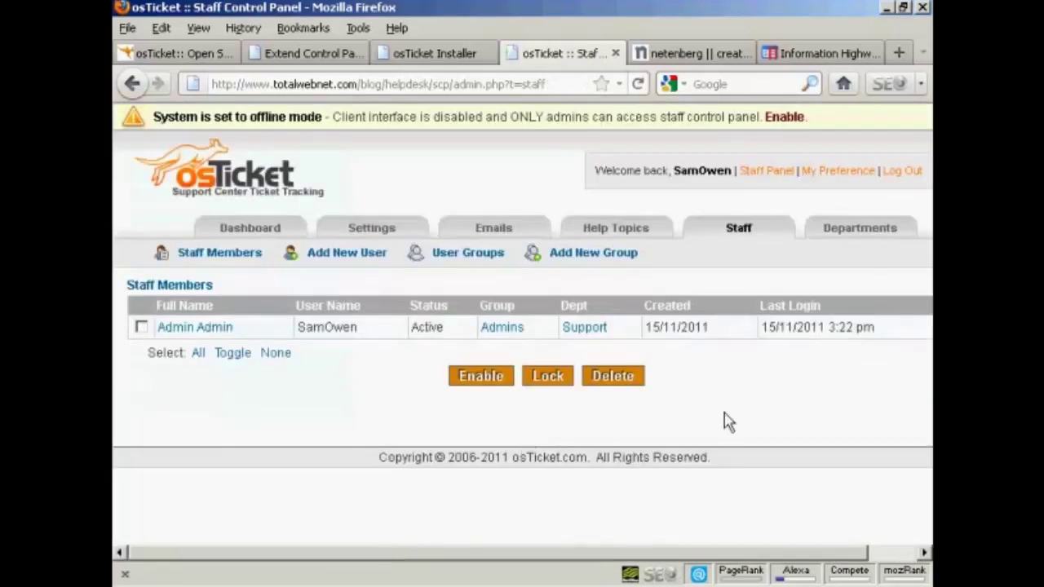
# - Browse the Email Templates page's osTicket Default Template, then return to the admin Dashboard
pyautogui.click(492, 233)
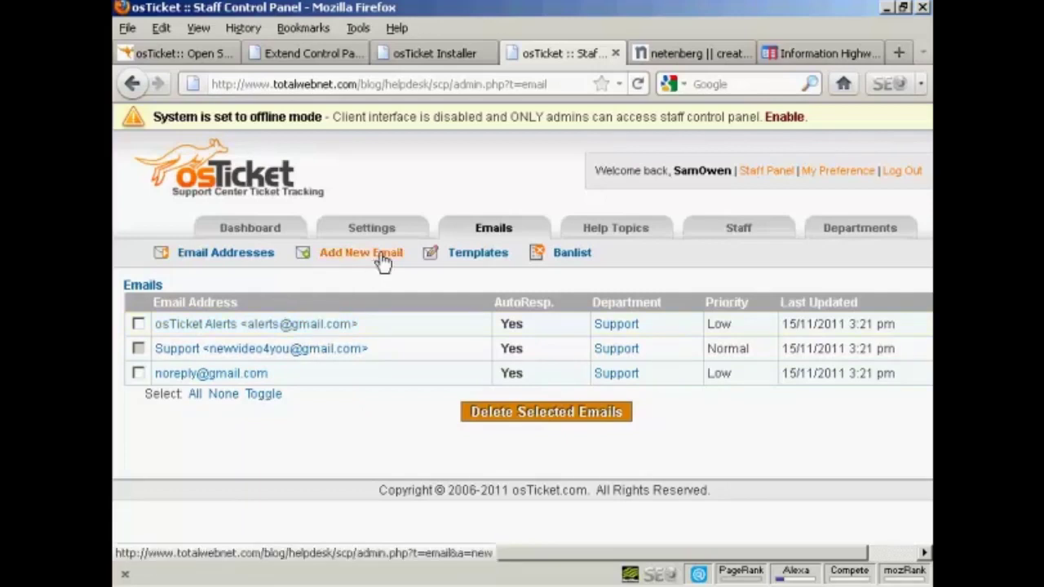
pyautogui.click(481, 260)
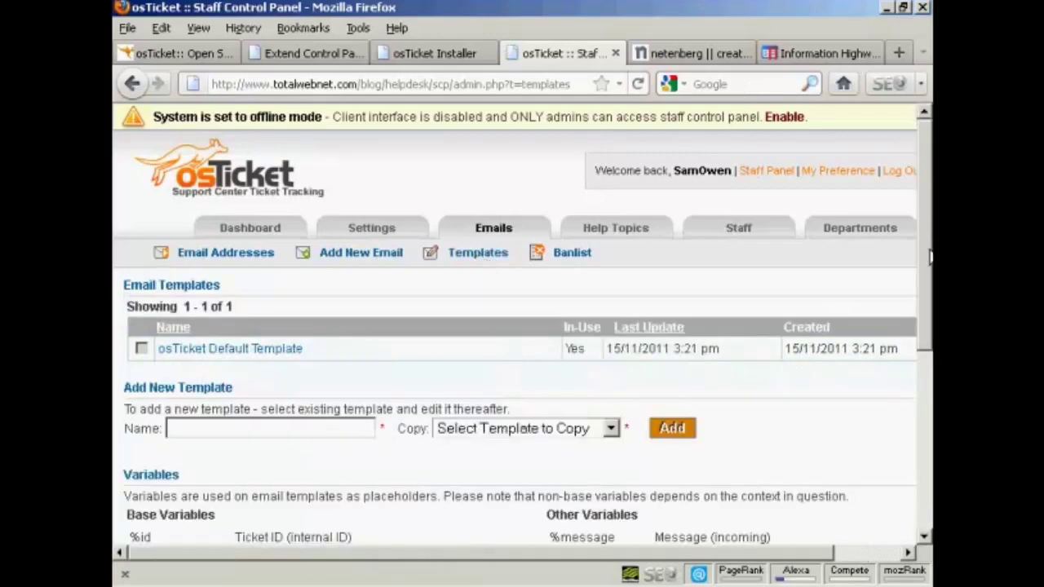
pyautogui.moveTo(929, 273); pyautogui.dragTo(930, 375)
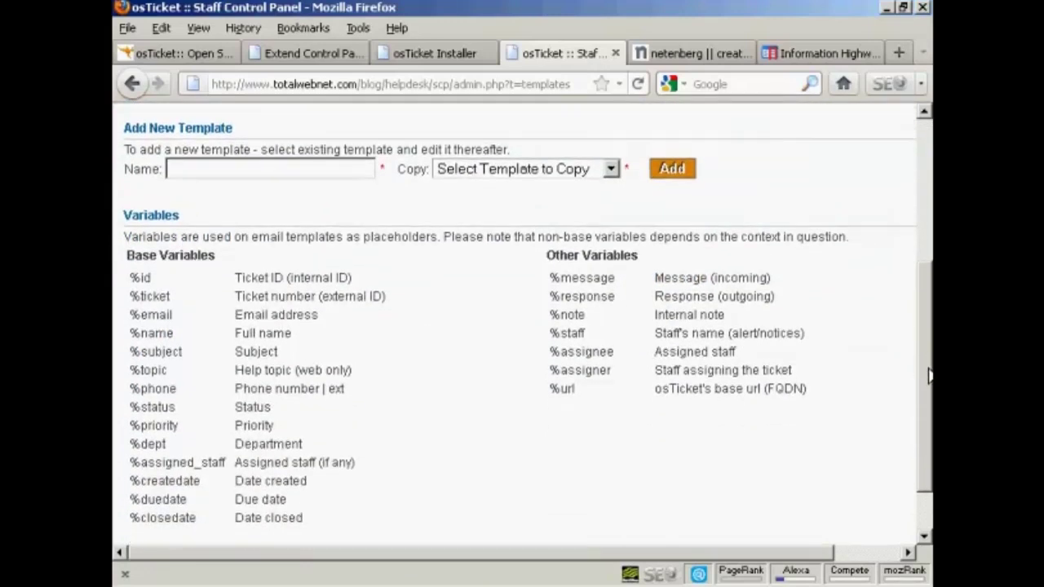
pyautogui.moveTo(930, 375); pyautogui.dragTo(927, 120)
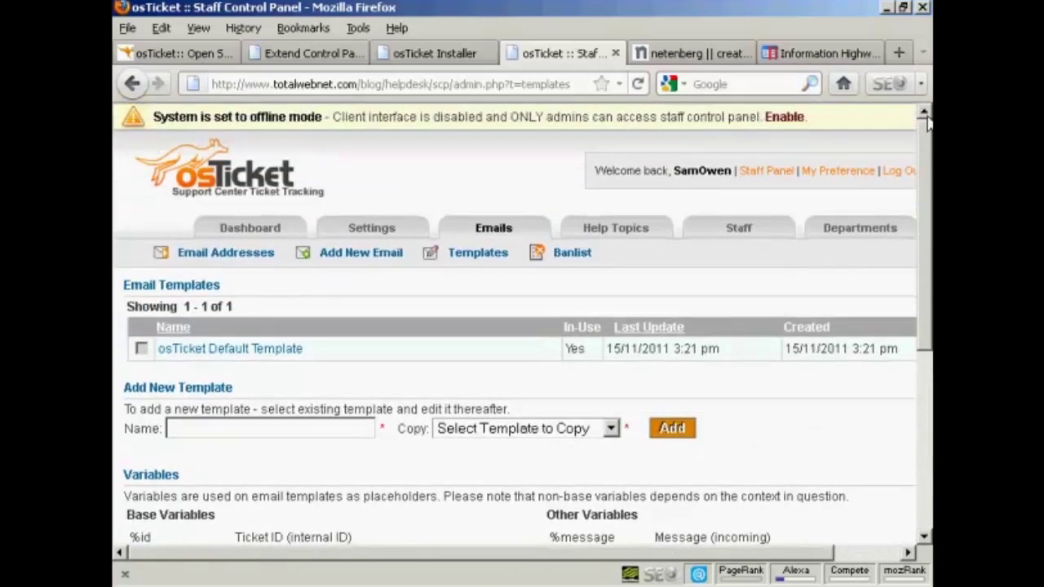
pyautogui.click(262, 233)
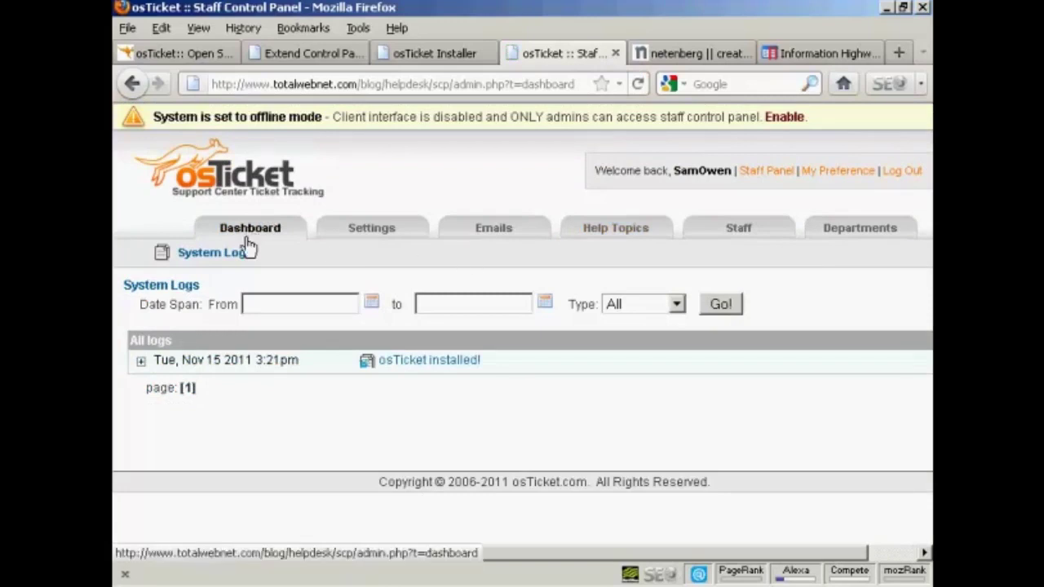
# - Switch to the Staff Panel and open the osTicket Installed! ticket
pyautogui.click(766, 172)
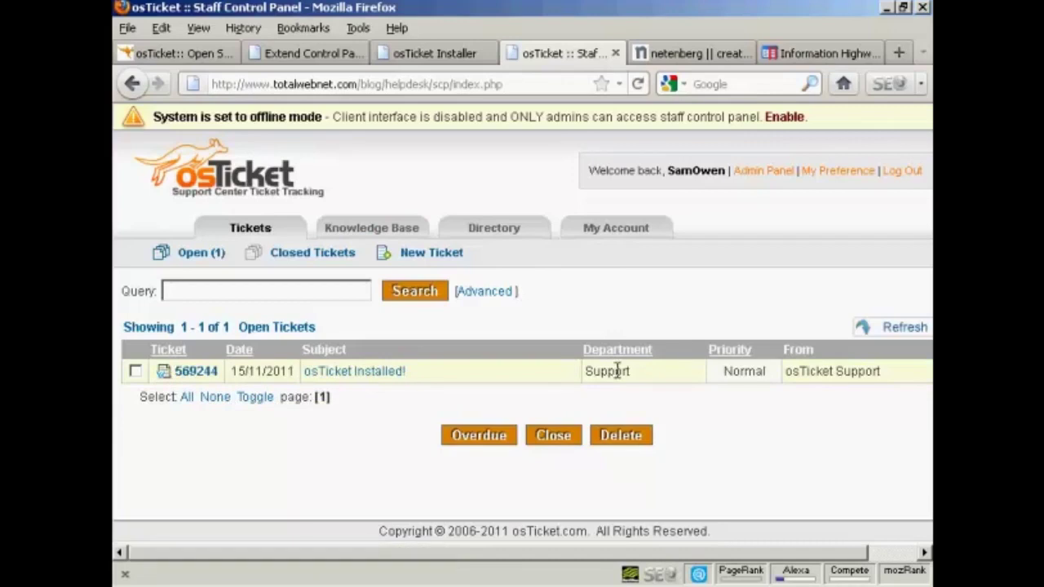
pyautogui.click(355, 377)
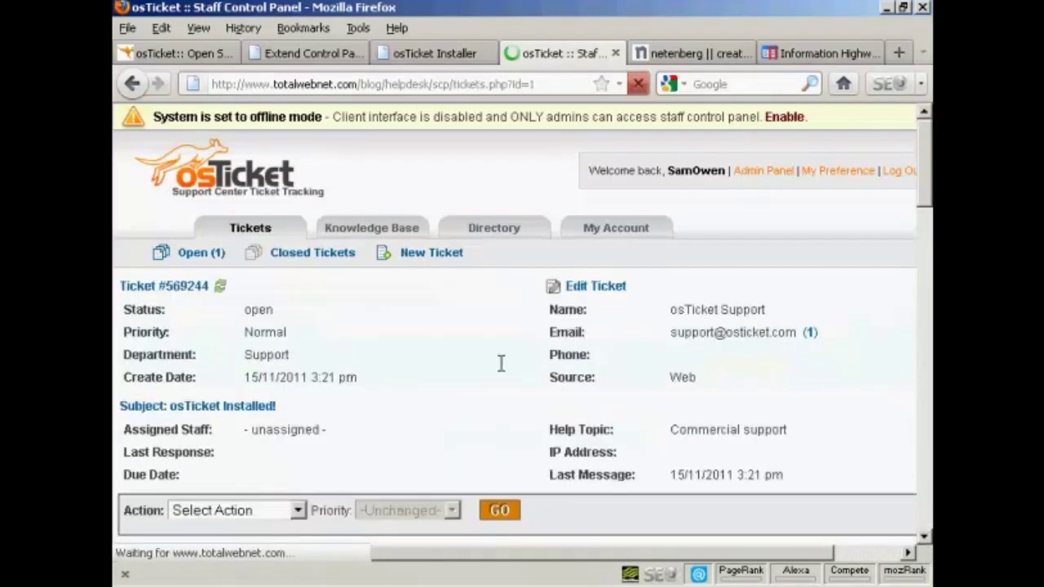
# - Review the ticket's Post Reply, Internal Note, Dept. Transfer and Assign tabs, then go to Knowledge Base
pyautogui.moveTo(928, 189); pyautogui.dragTo(928, 399)
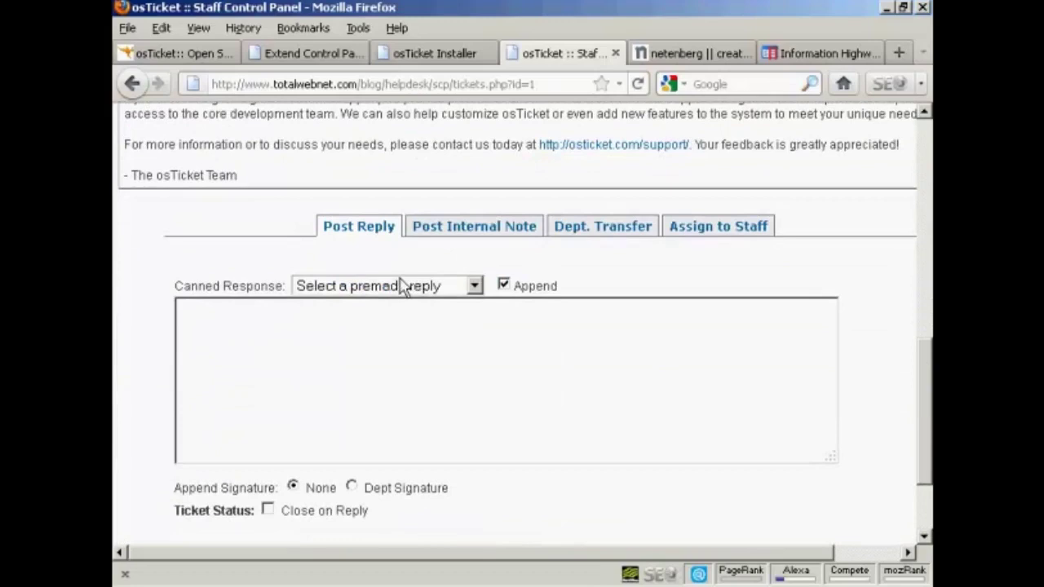
pyautogui.click(475, 288)
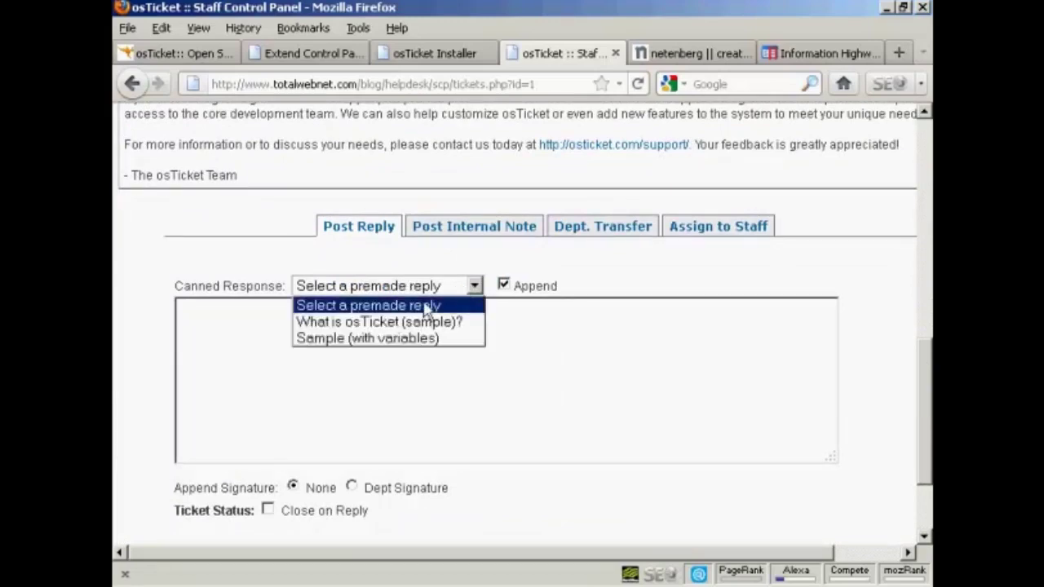
pyautogui.click(608, 270)
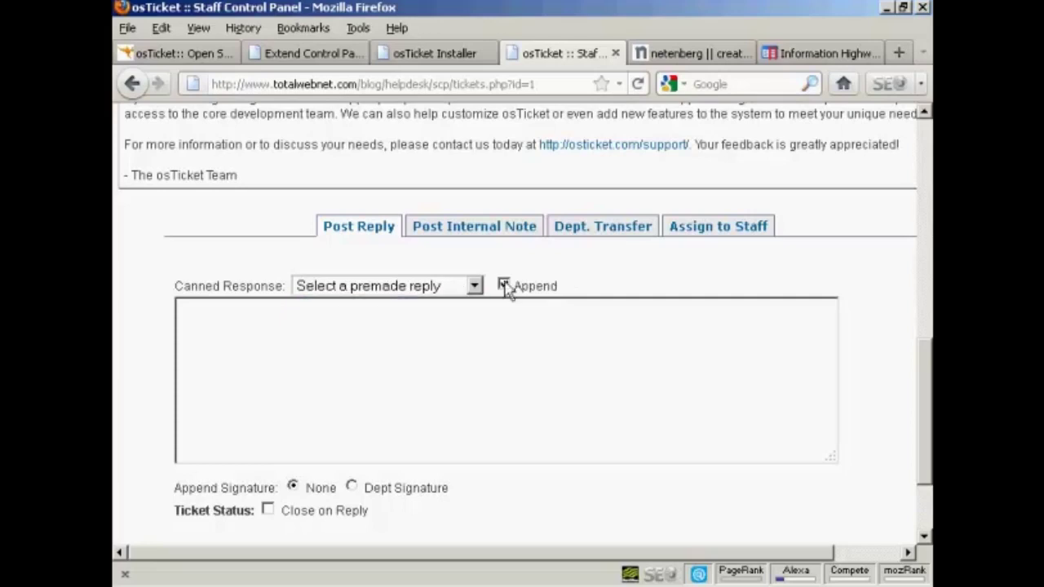
pyautogui.click(491, 237)
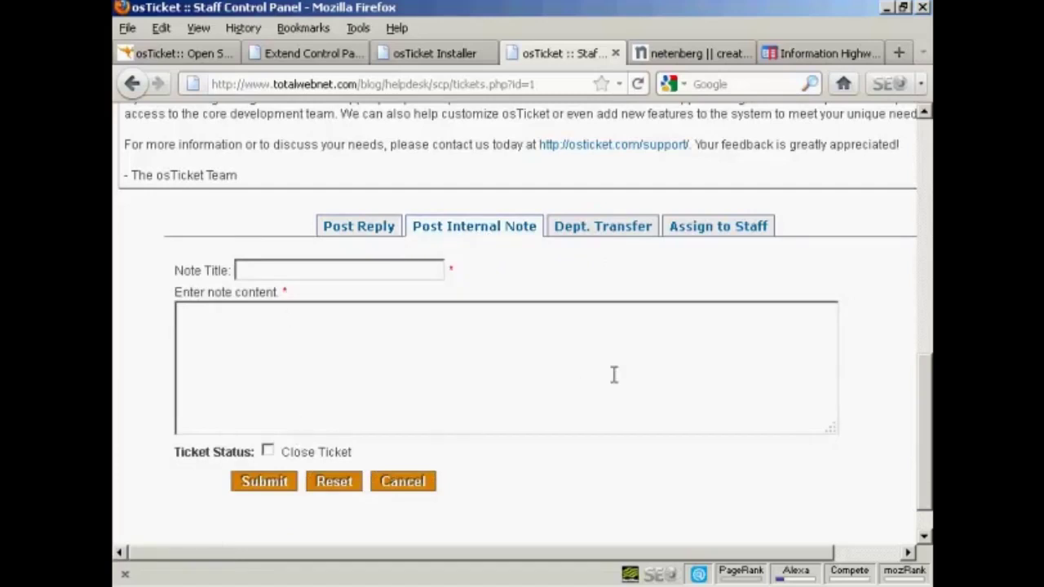
pyautogui.click(613, 238)
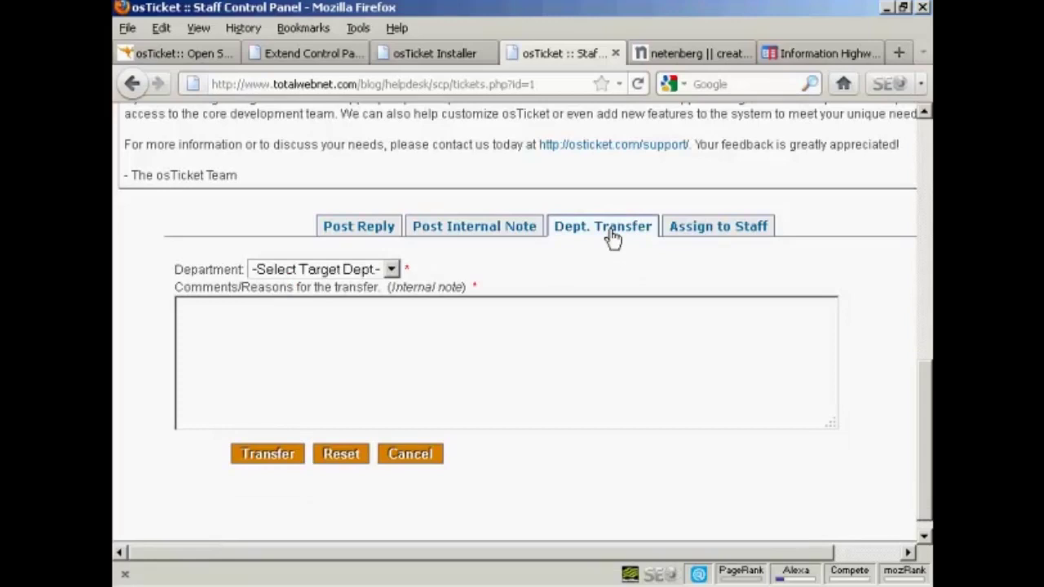
pyautogui.click(732, 234)
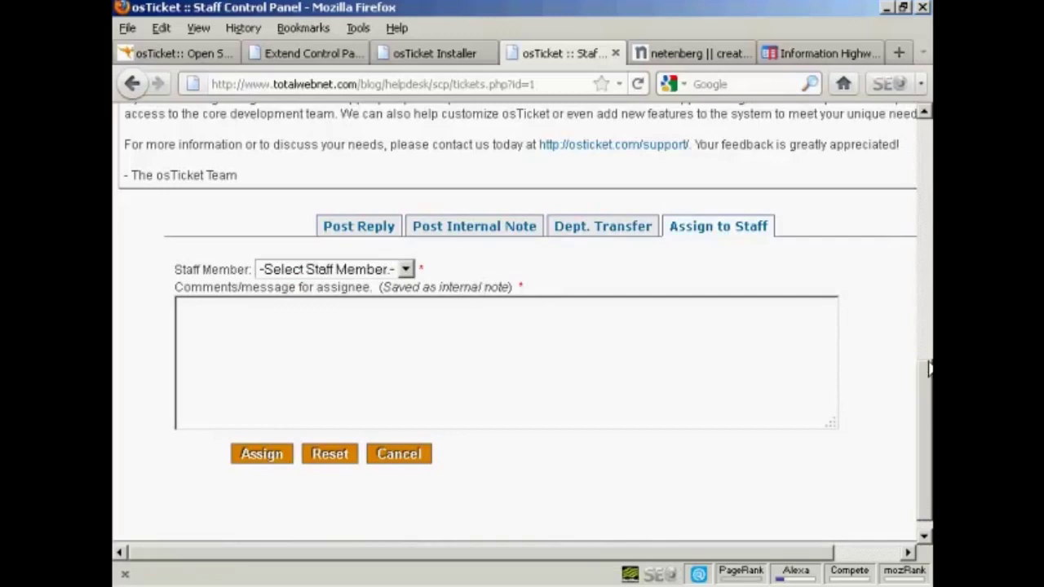
pyautogui.scroll(3, 926, 289)
pyautogui.scroll(10, 926, 289)
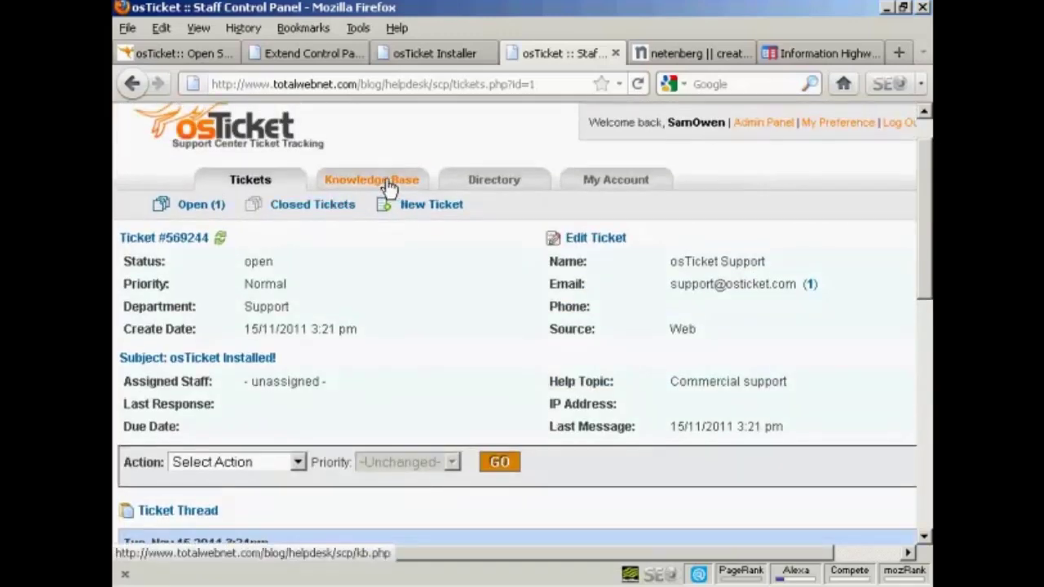
pyautogui.click(388, 187)
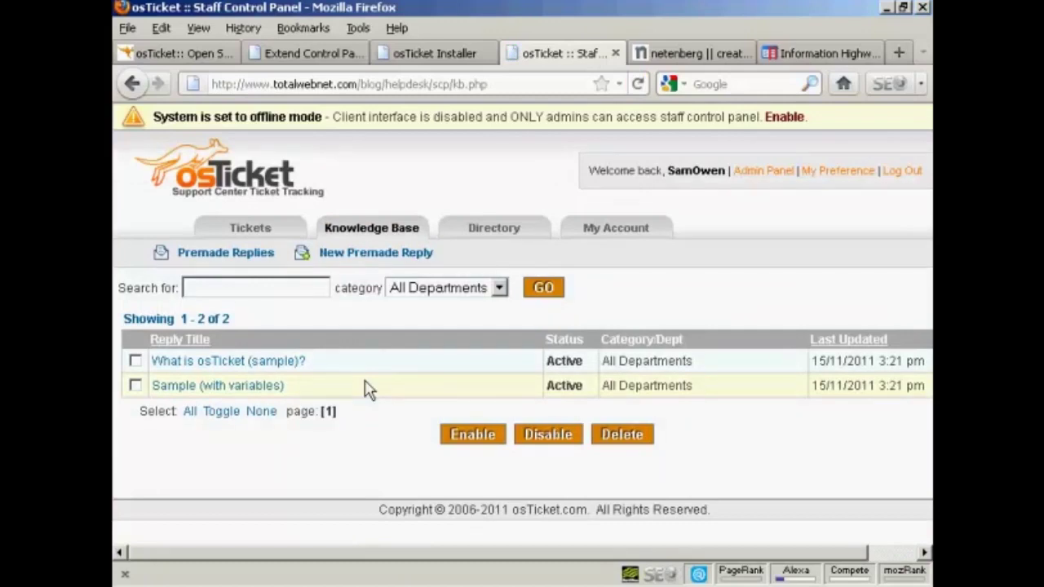
# - Abandon a new premade reply (category All Departments) and return to the open tickets list
pyautogui.click(392, 258)
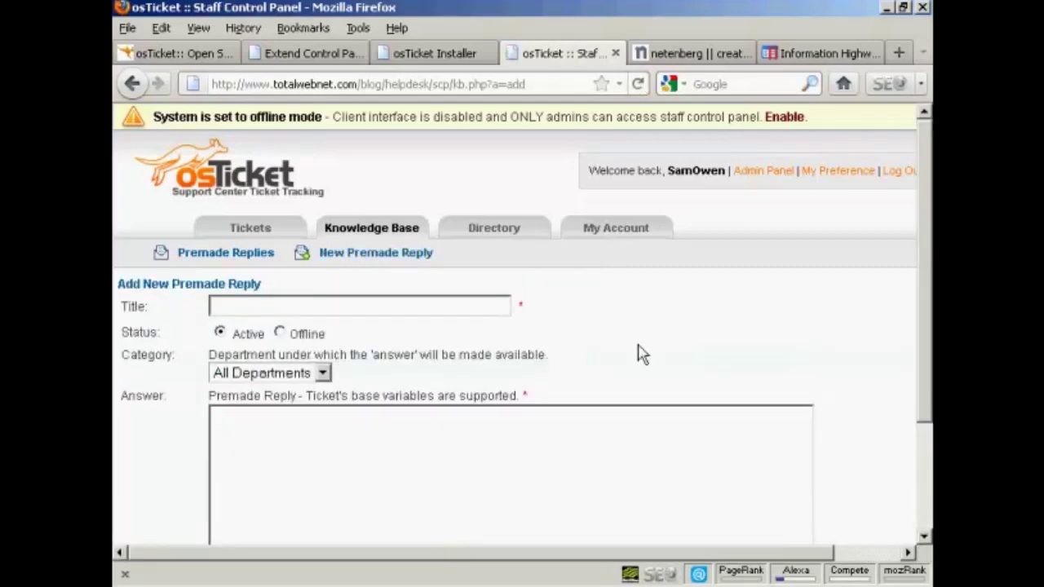
pyautogui.scroll(-3, 641, 314)
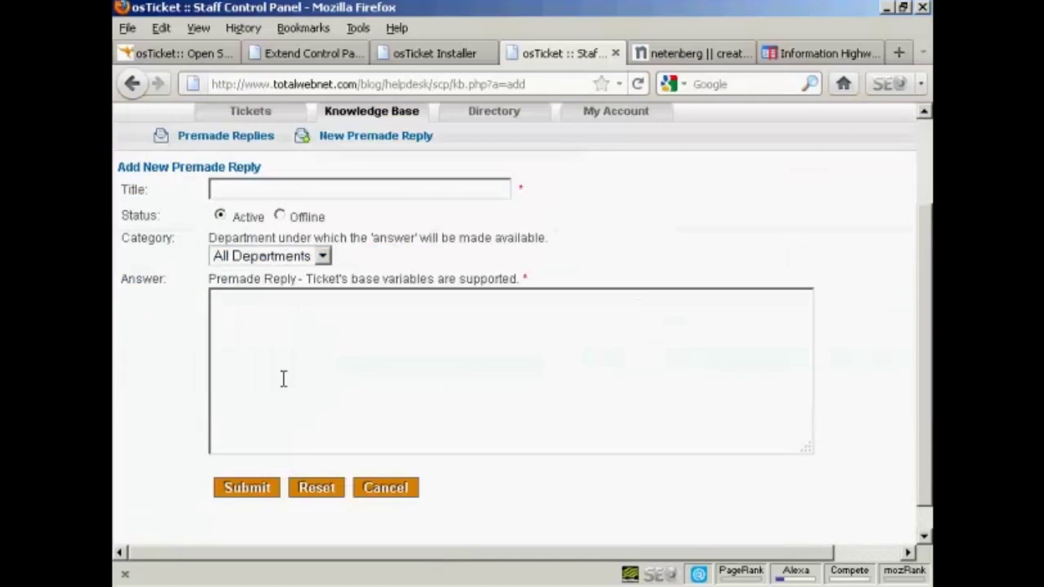
pyautogui.click(322, 258)
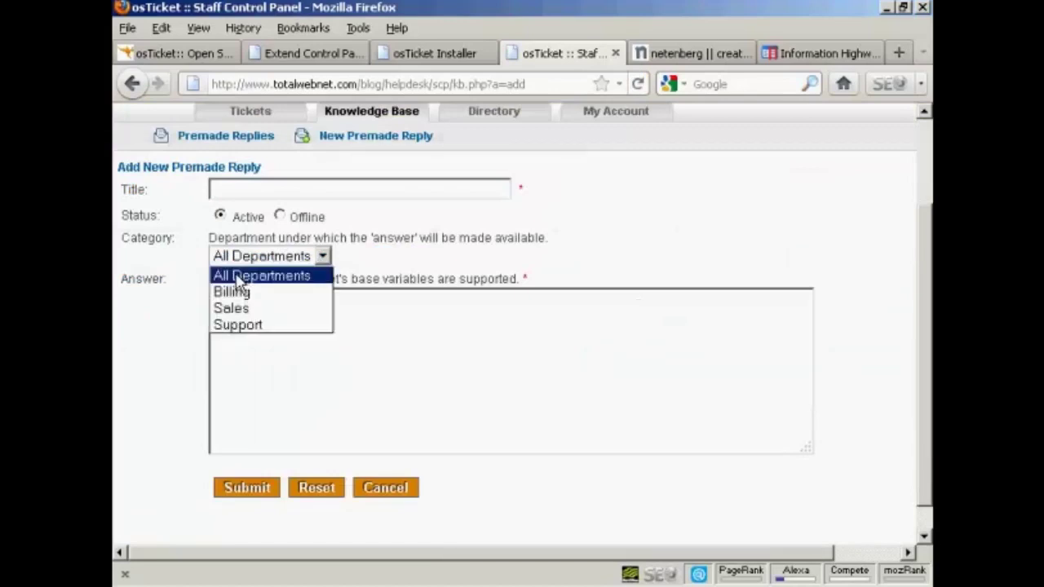
pyautogui.click(424, 269)
pyautogui.click(133, 89)
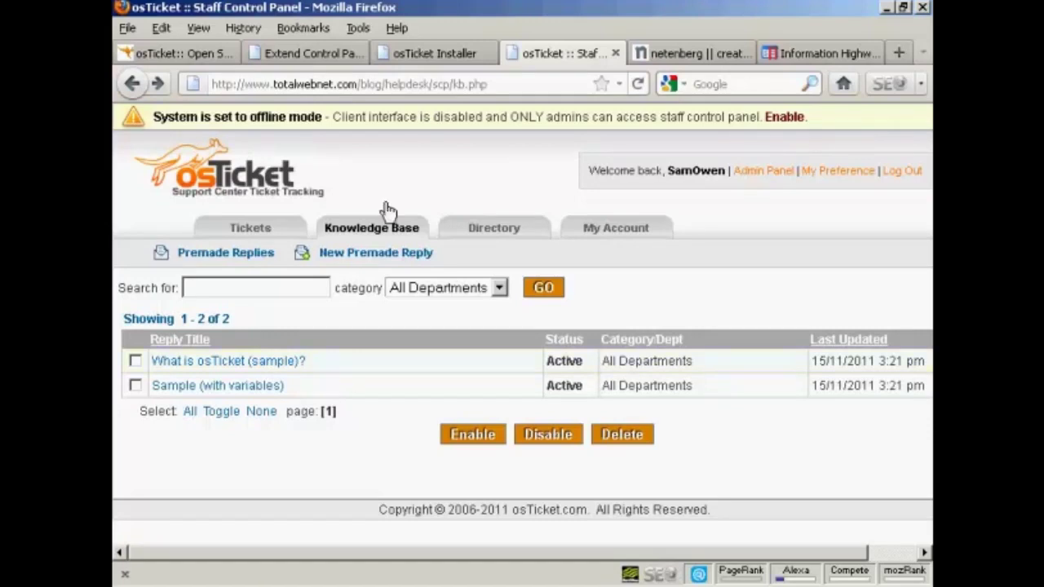
pyautogui.click(249, 228)
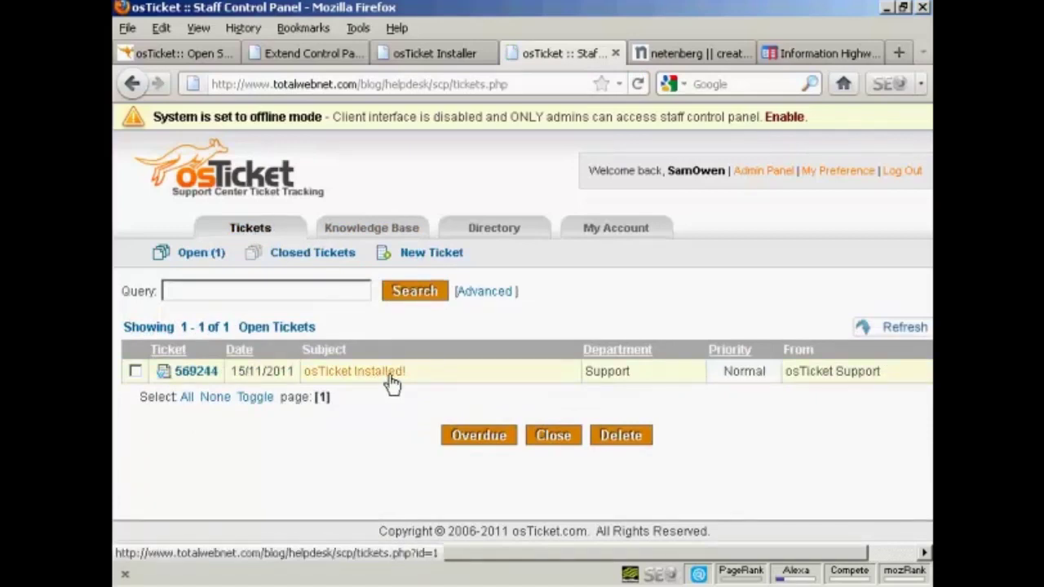
# - Close ticket 569244, osTicket Installed!, and confirm the closure
pyautogui.click(135, 371)
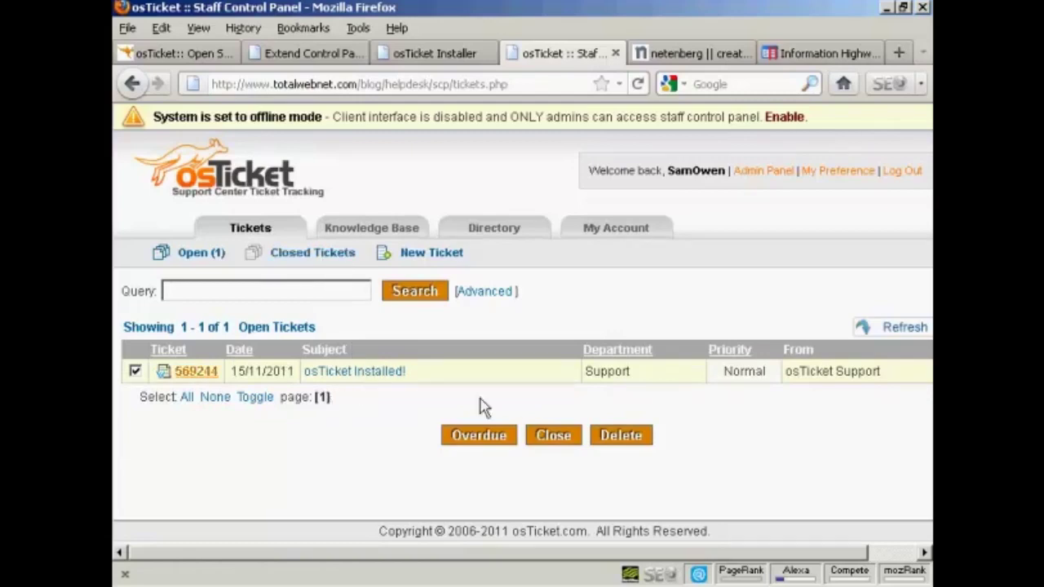
pyautogui.click(554, 437)
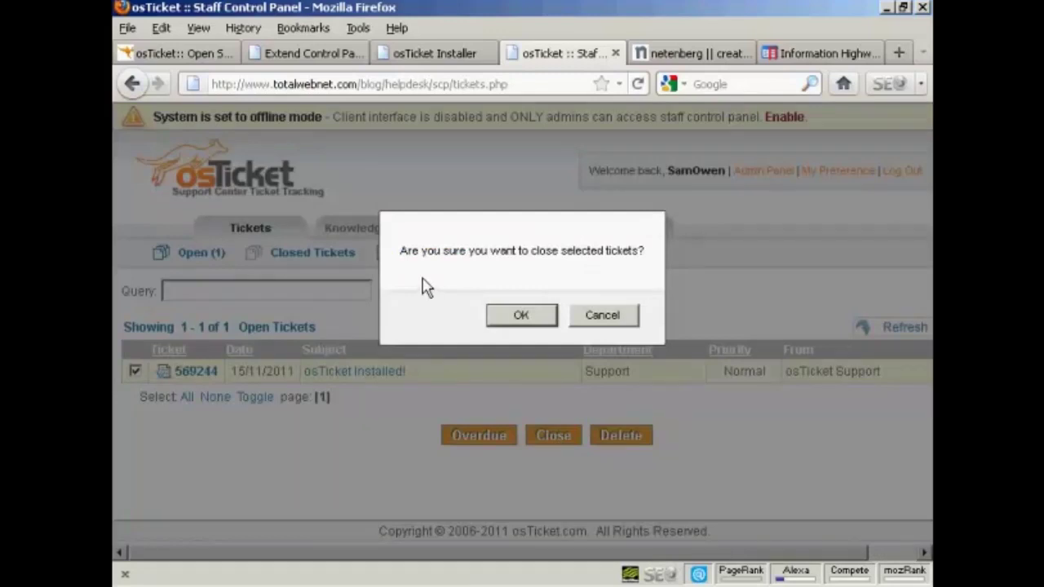
pyautogui.click(535, 319)
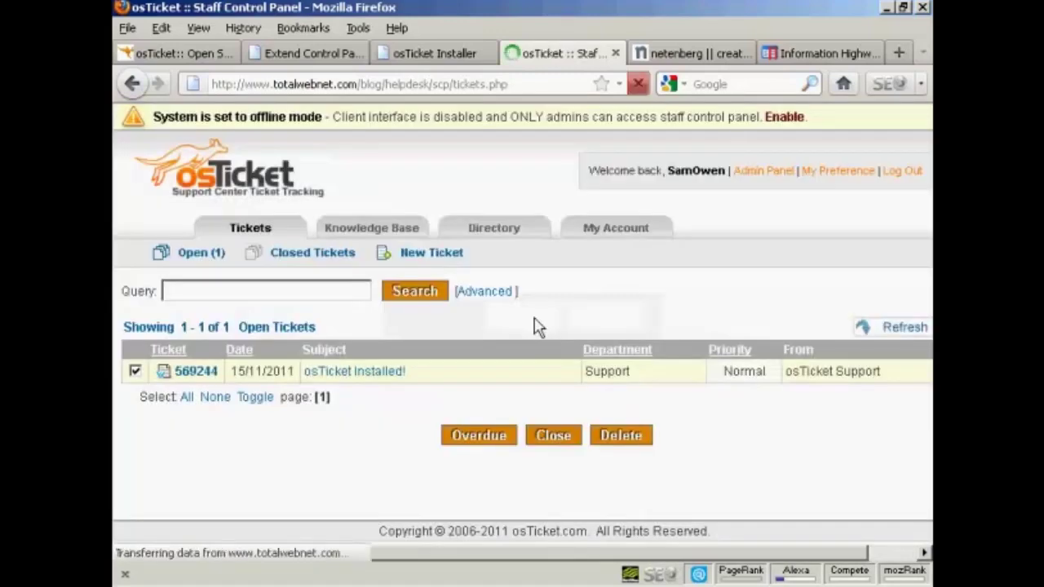